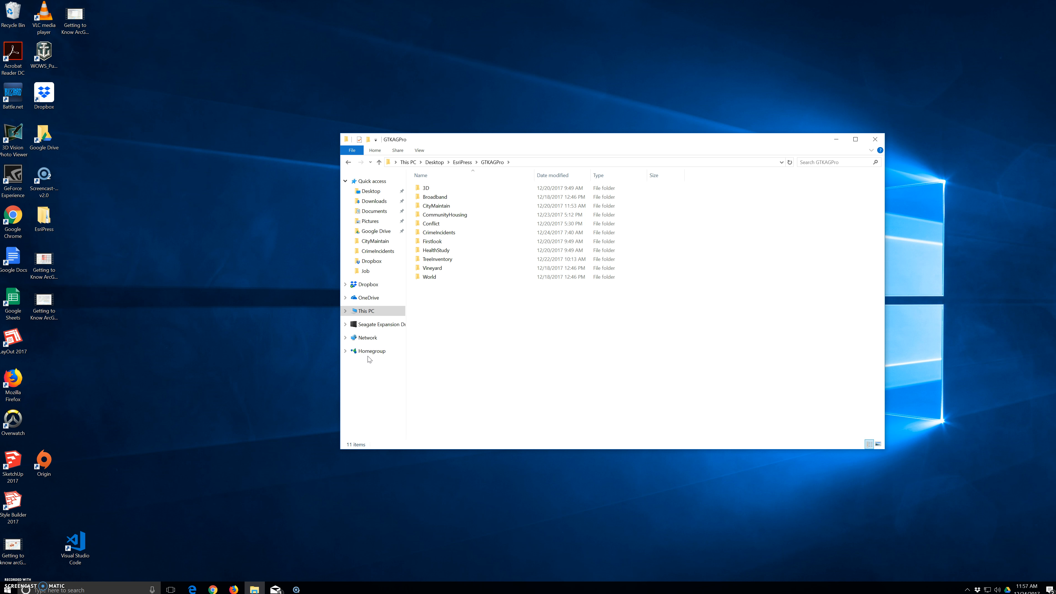
Search the web in Chrome for "raster data" and open the ArcGIS for Desktop help article "What is raster data?".
click(213, 589)
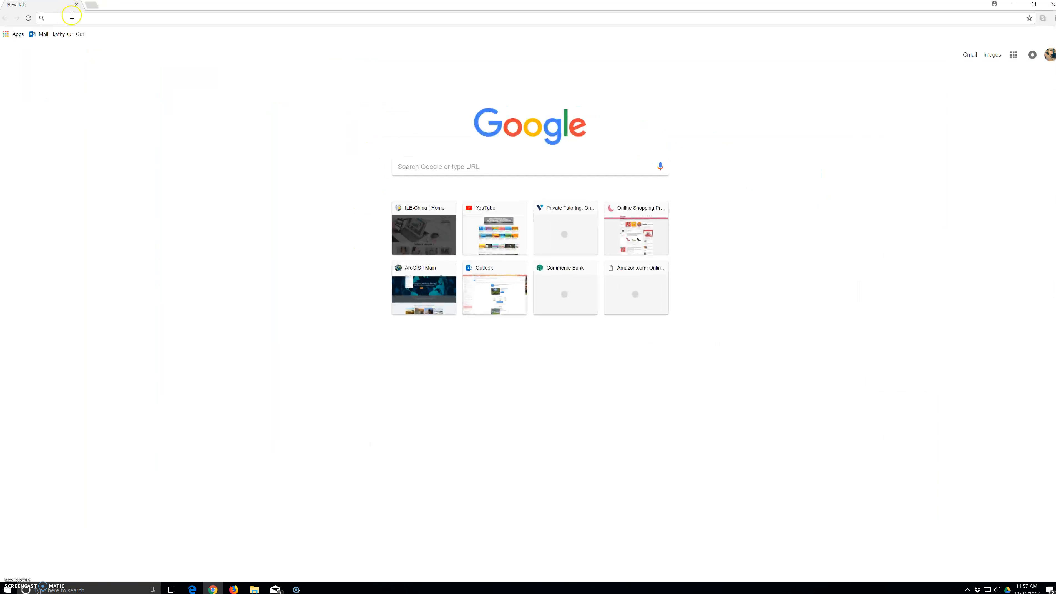
text(raster data)
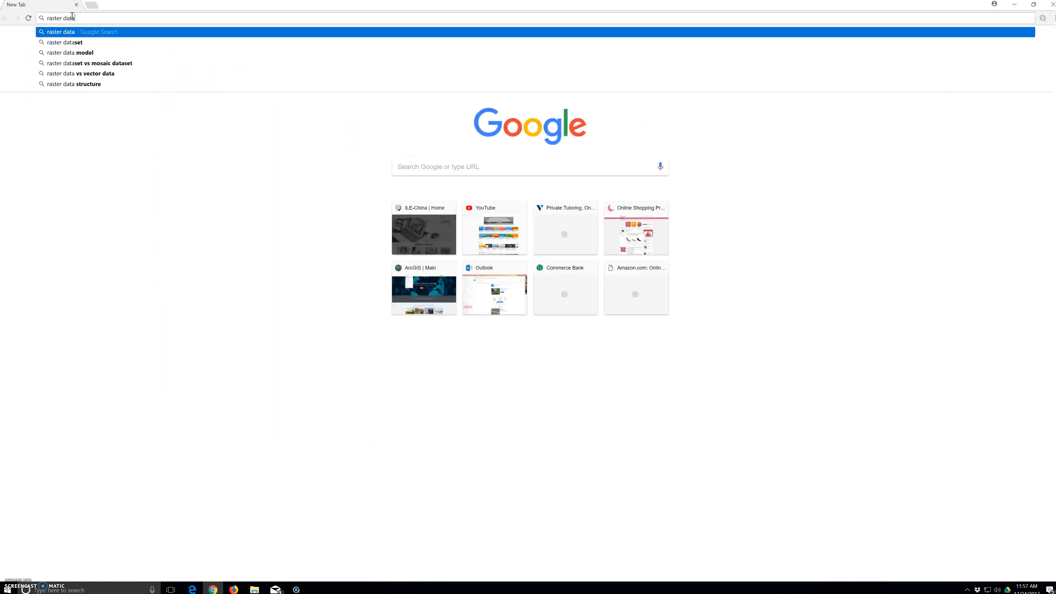
key(Return)
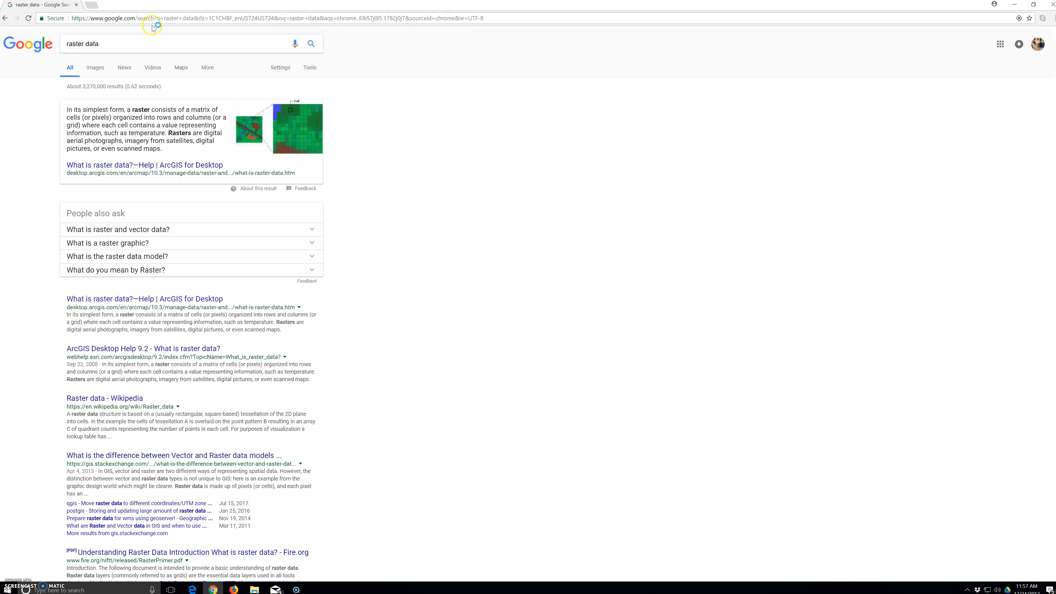
click(154, 164)
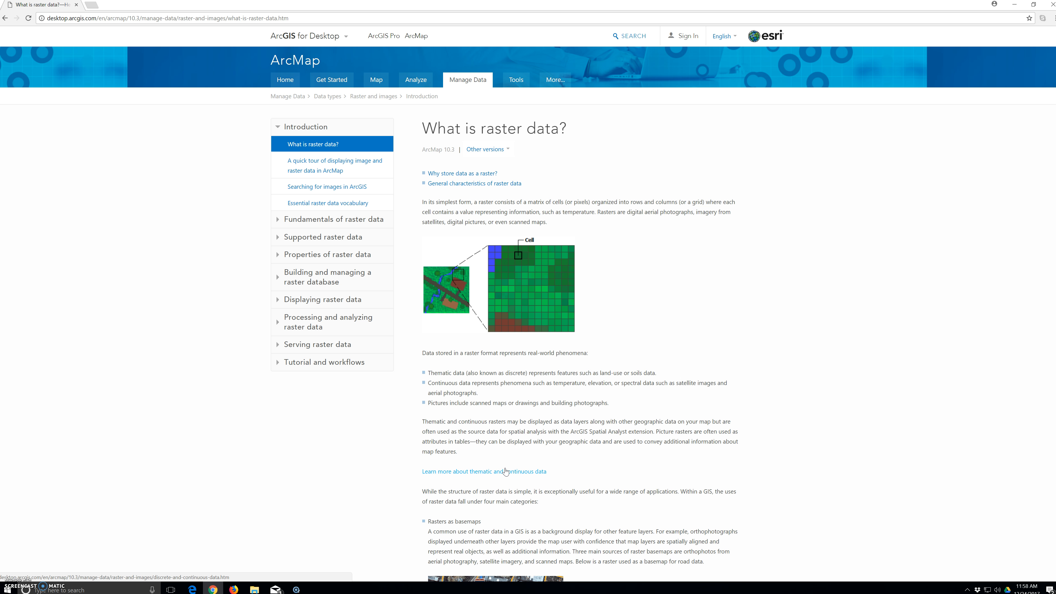
Read through the raster data article, covering basemaps, surface and thematic maps, reasons for raster storage and general cell characteristics.
scroll(553, 339, down, 10)
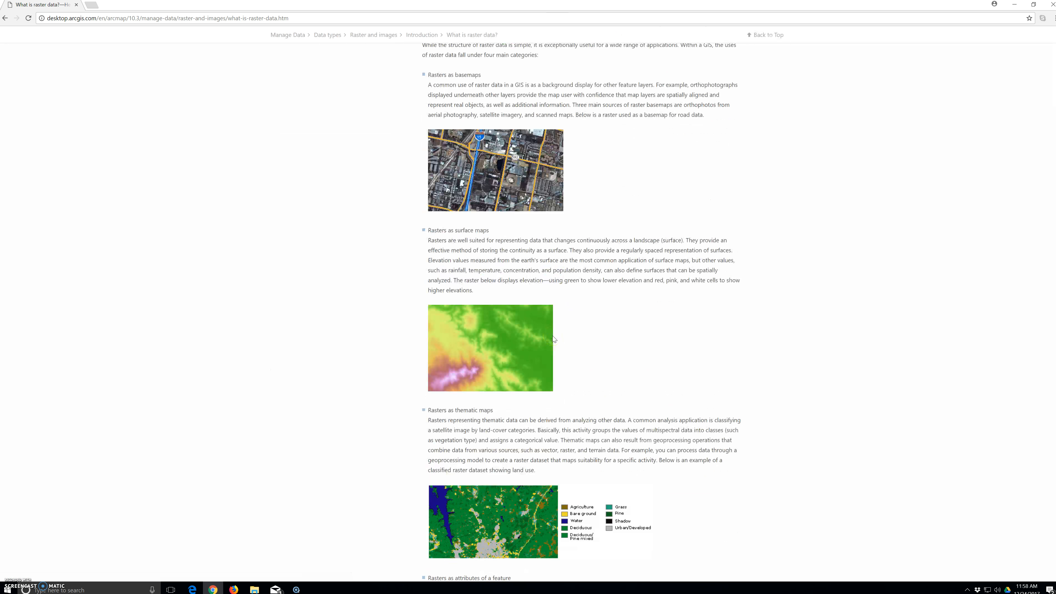
scroll(554, 339, down, 3)
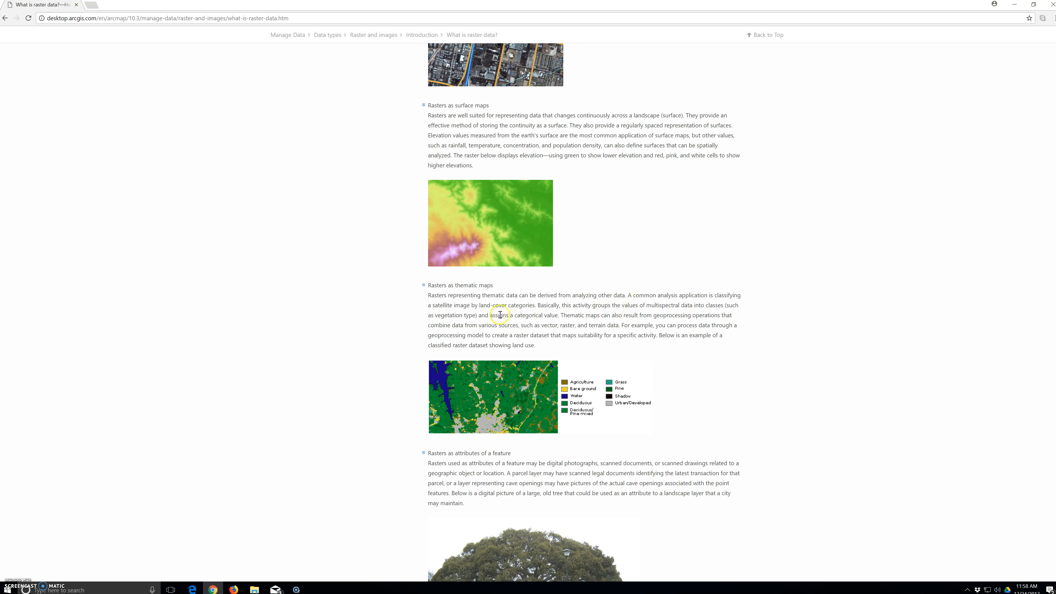
drag(480, 167, 444, 123)
click(439, 294)
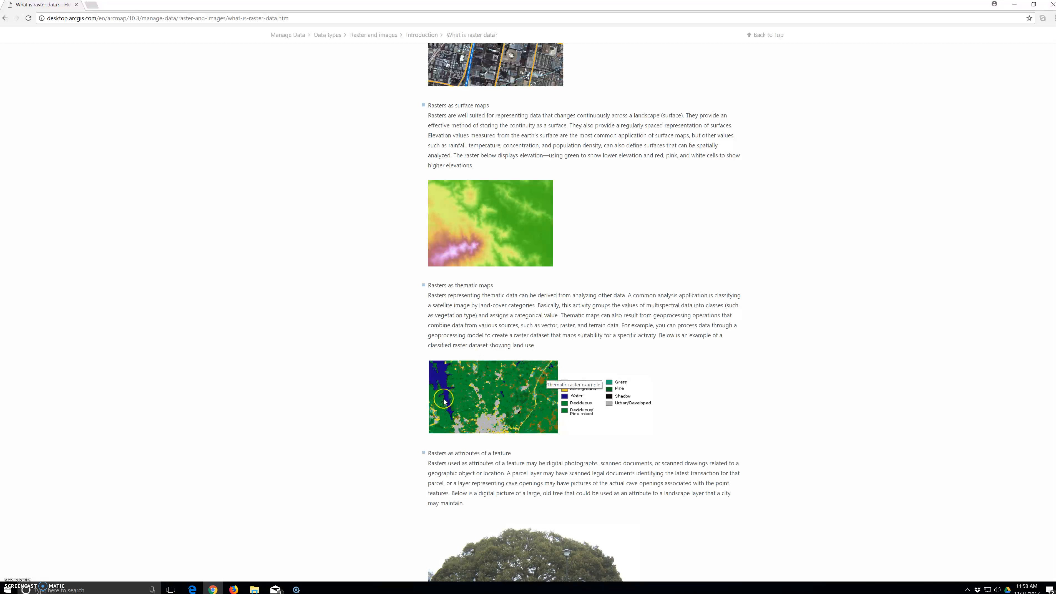
scroll(458, 401, down, 7)
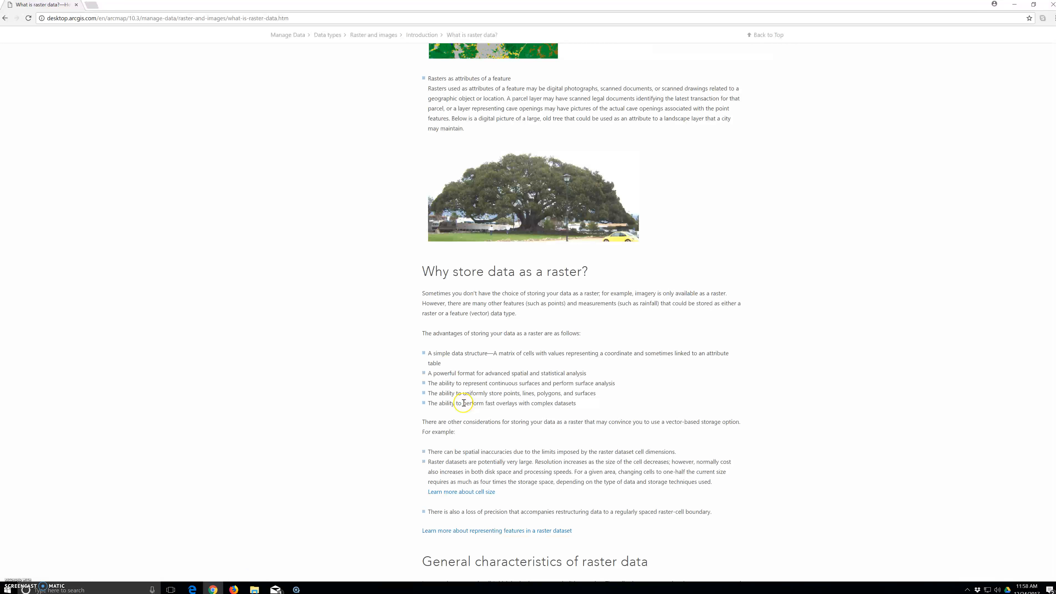
scroll(464, 403, down, 10)
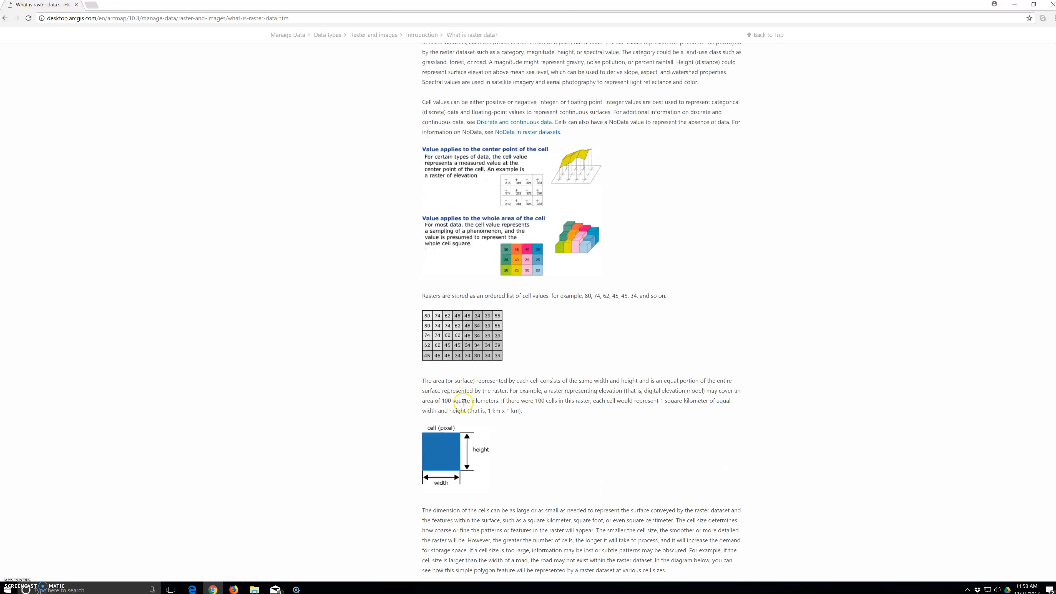
scroll(464, 402, down, 6)
Search the ArcGIS help site for "map algebra" and open the article "What is Map Algebra?".
scroll(463, 403, up, 20)
click(626, 35)
text(map )
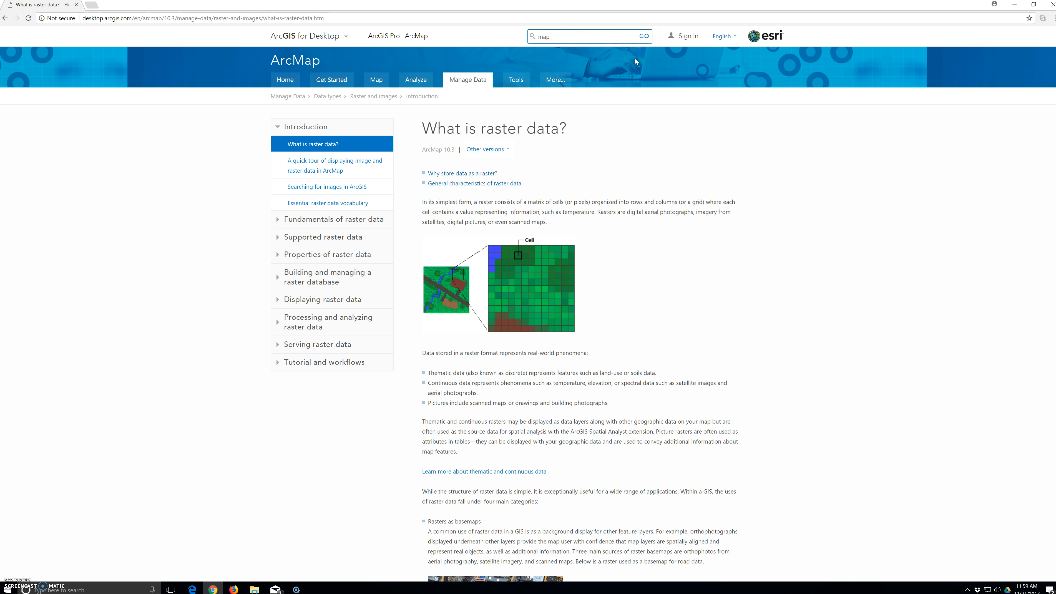
text(algrera)
key(Return)
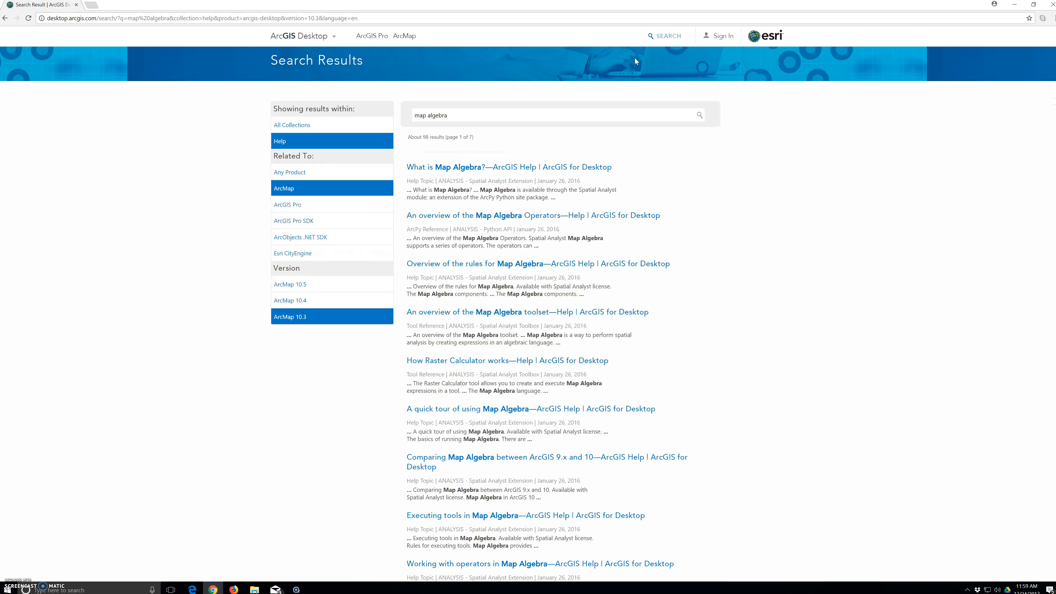
click(453, 166)
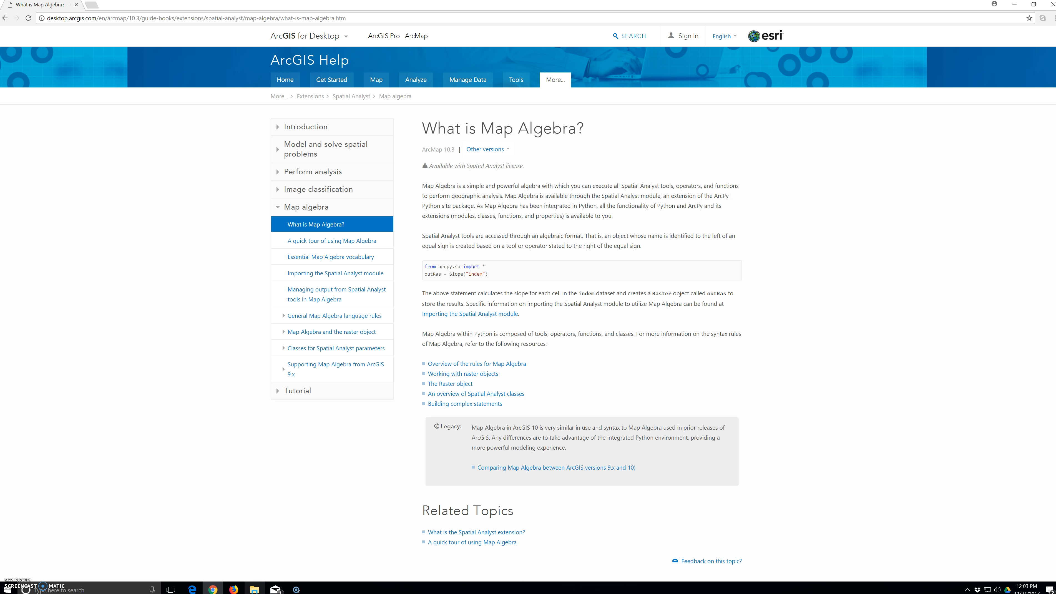
Switch to File Explorer and open the Vineyard.aprx project from the Vineyard folder in ArcGIS Pro.
click(254, 590)
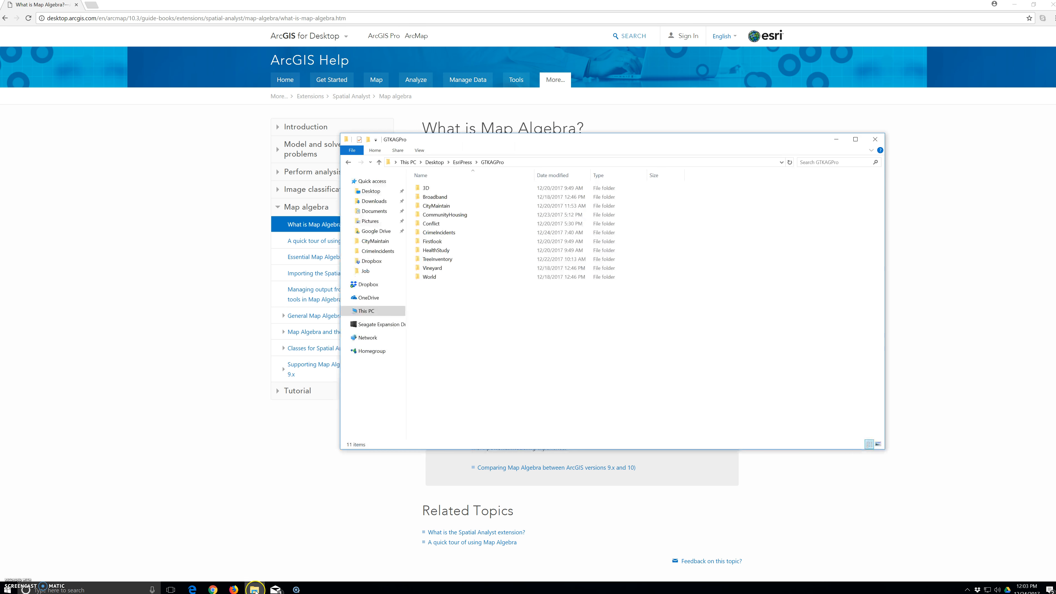
double_click(449, 267)
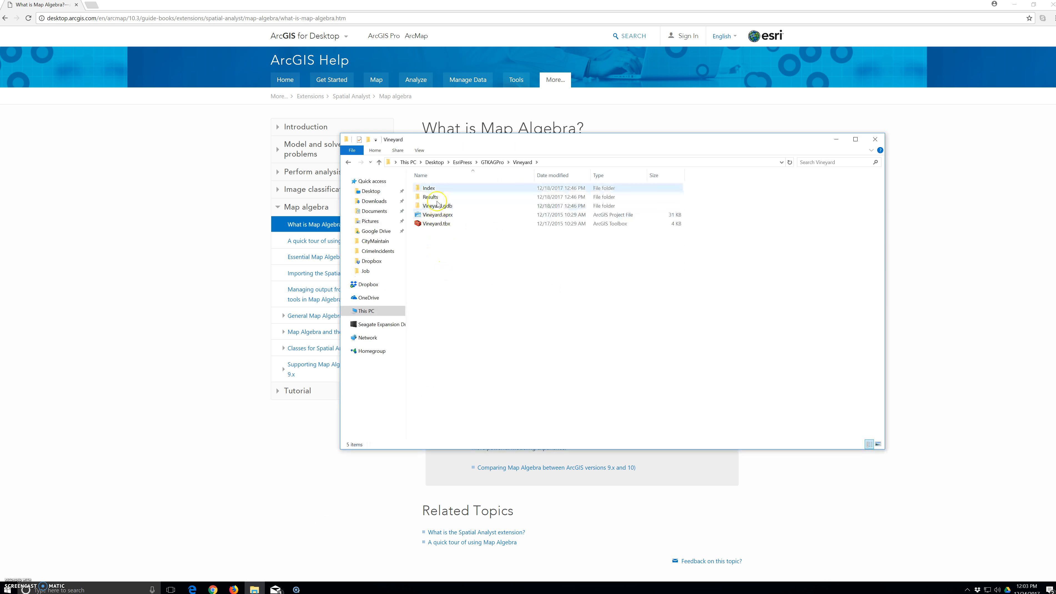
click(438, 217)
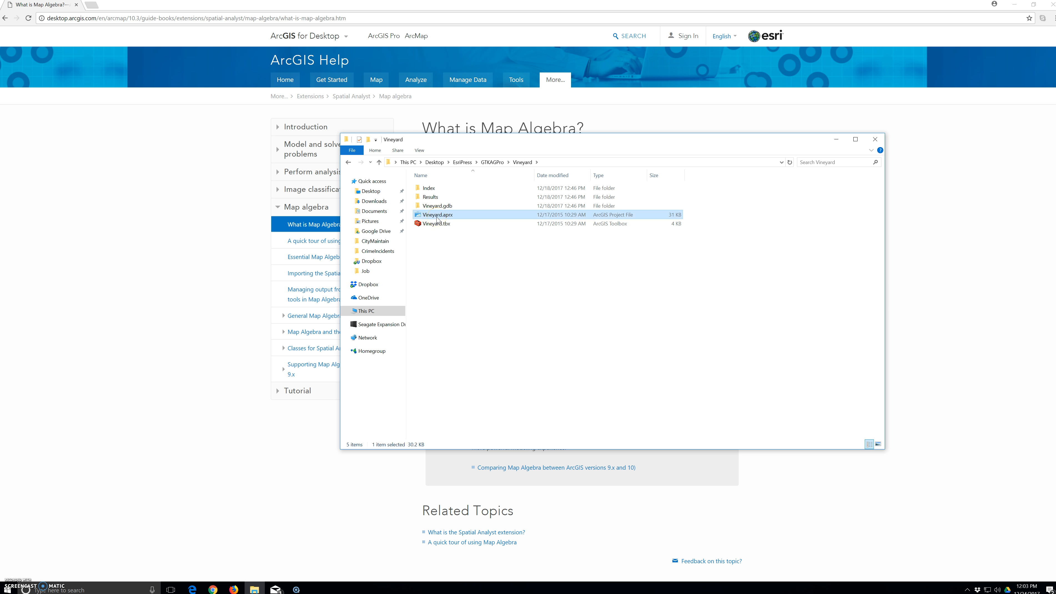
double_click(438, 216)
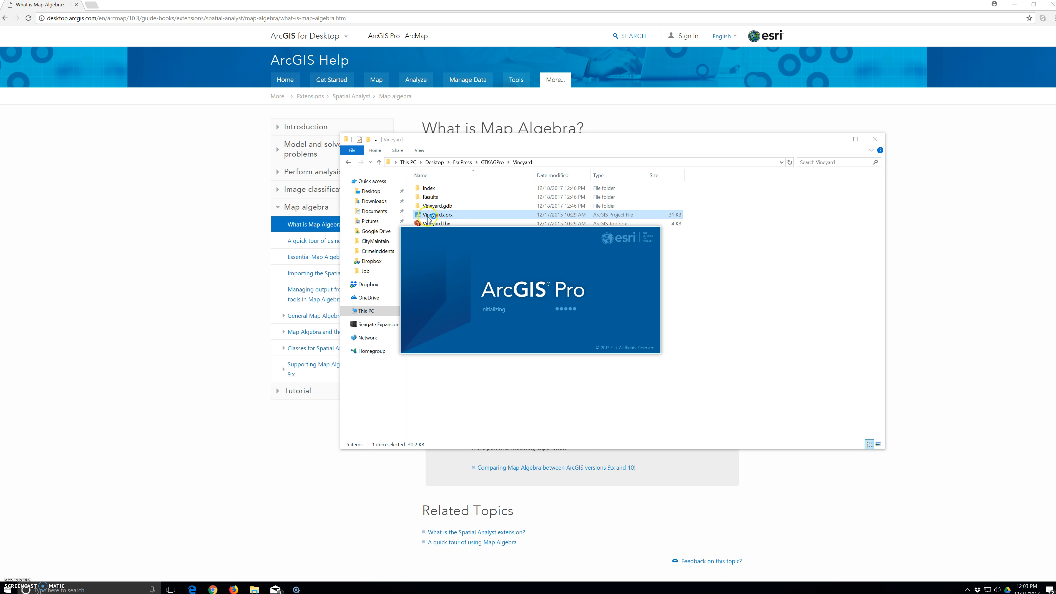
Look through the files inside the Vineyard.gdb folder and minimize the file window.
click(431, 207)
double_click(431, 206)
scroll(477, 286, down, 1)
scroll(478, 291, down, 20)
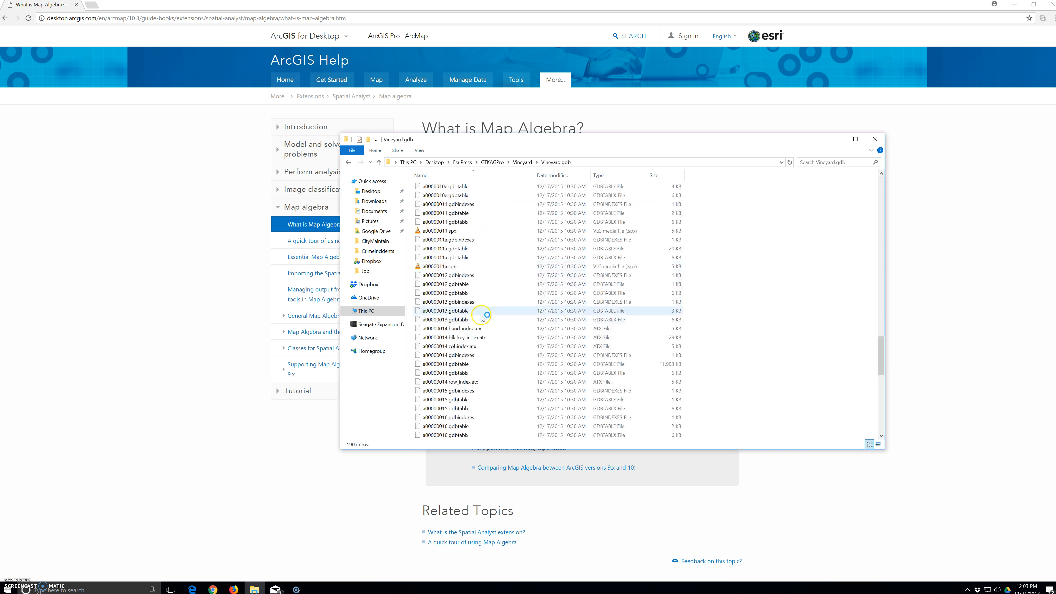
scroll(482, 318, down, 1)
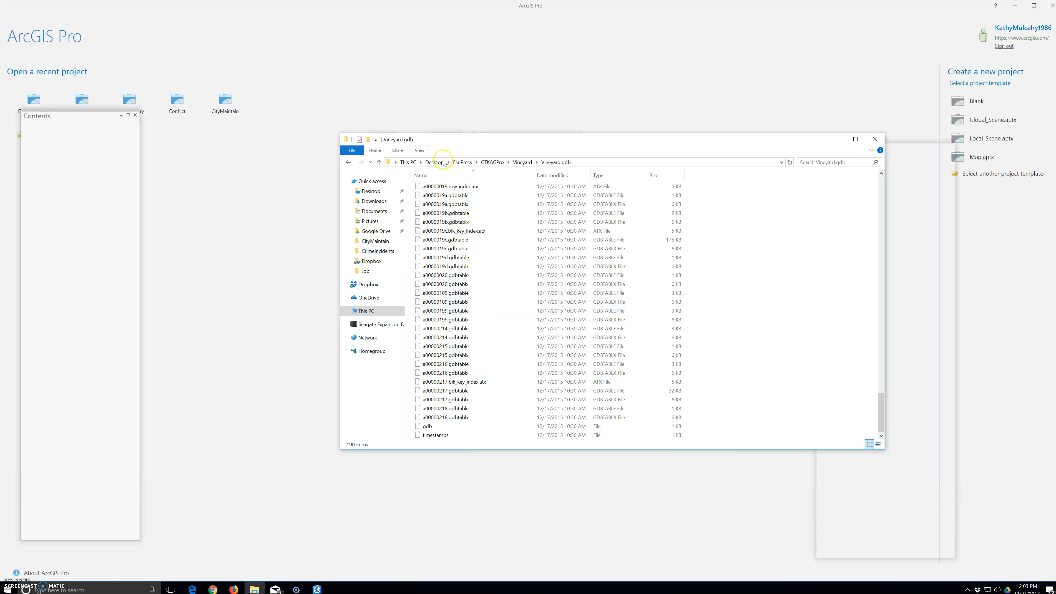
click(836, 139)
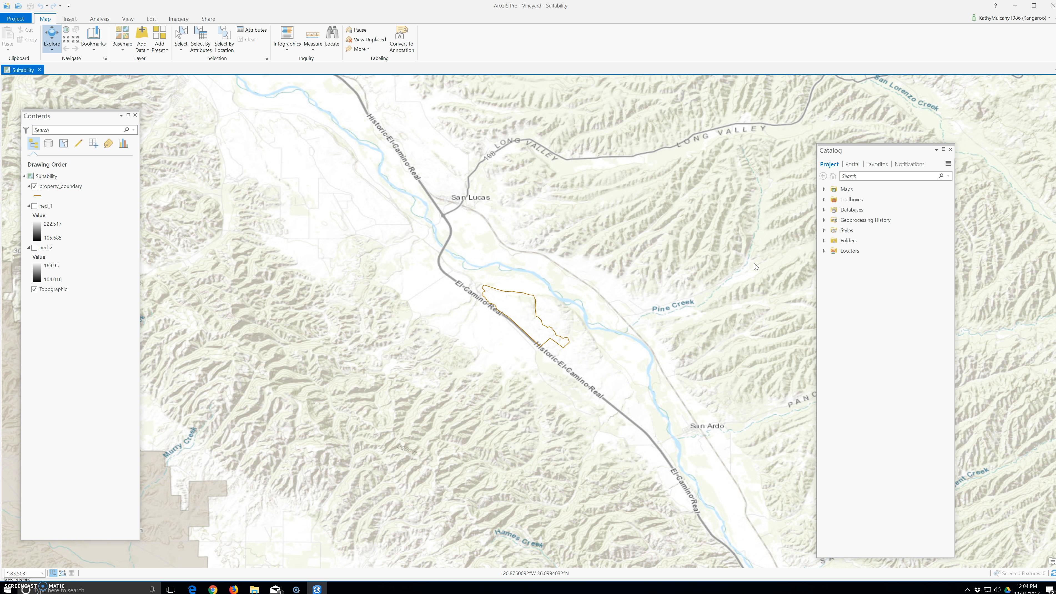
Expand the project's Vineyard.gdb geodatabase and view the metadata of the ned_1 raster dataset.
click(53, 215)
click(824, 241)
click(838, 272)
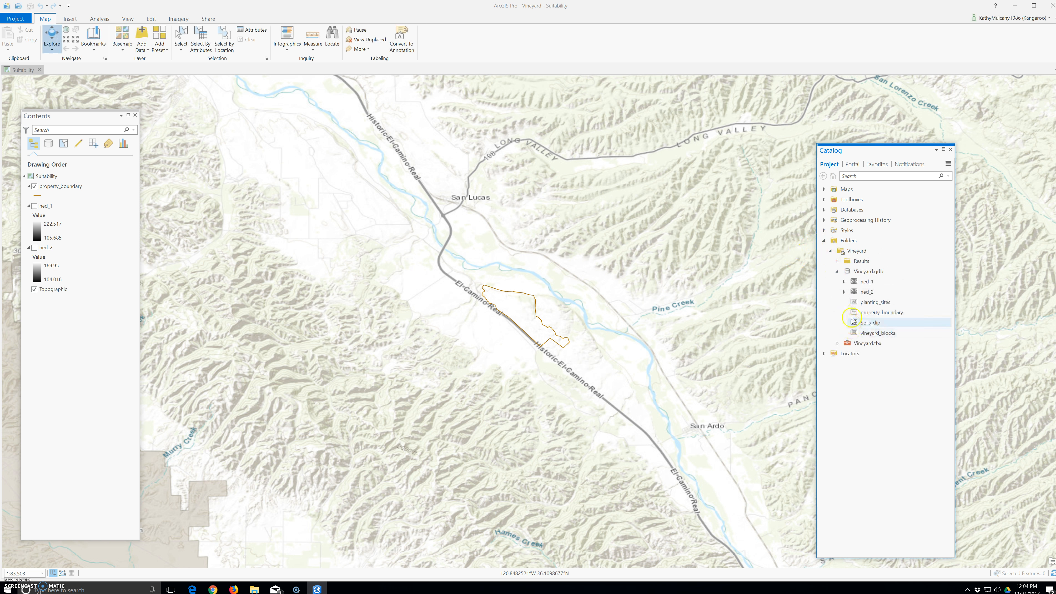
click(855, 287)
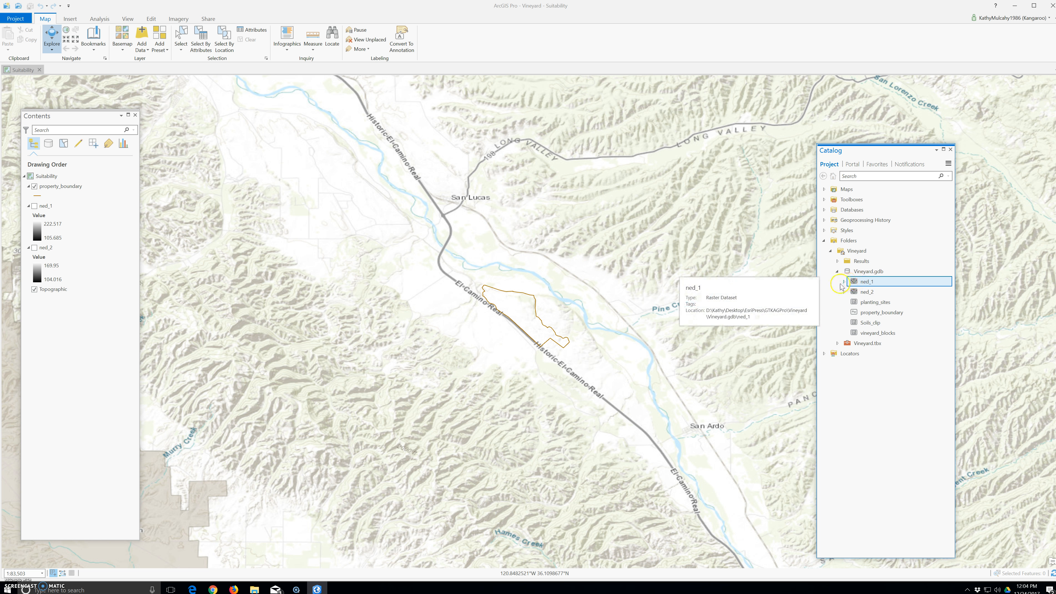
click(844, 282)
right_click(848, 283)
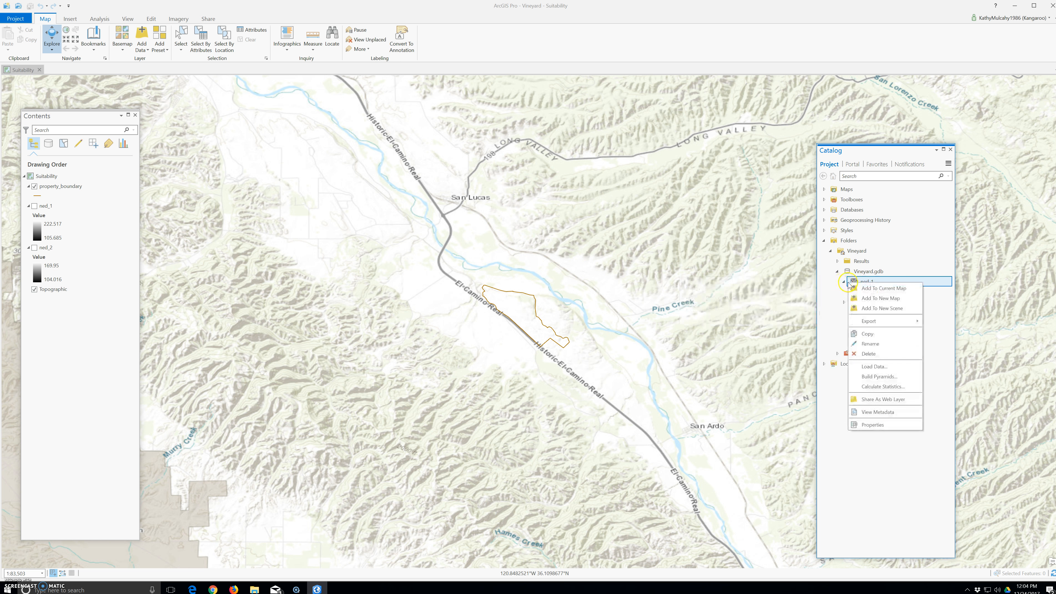
click(881, 413)
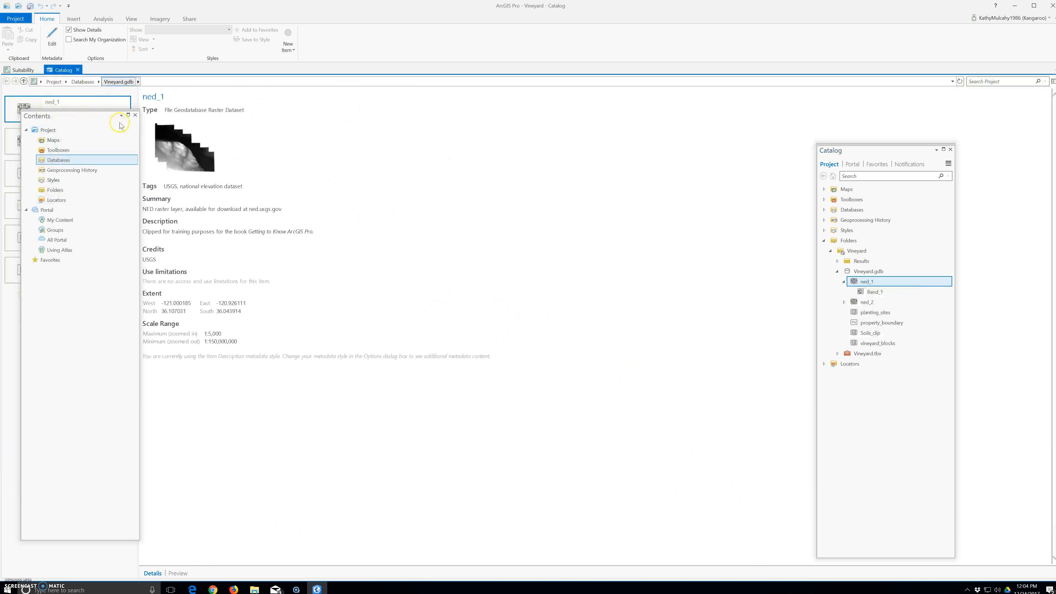
Move the floating Contents pane off the list of geodatabase items beside the ned_1 metadata.
drag(255, 143, 2, 455)
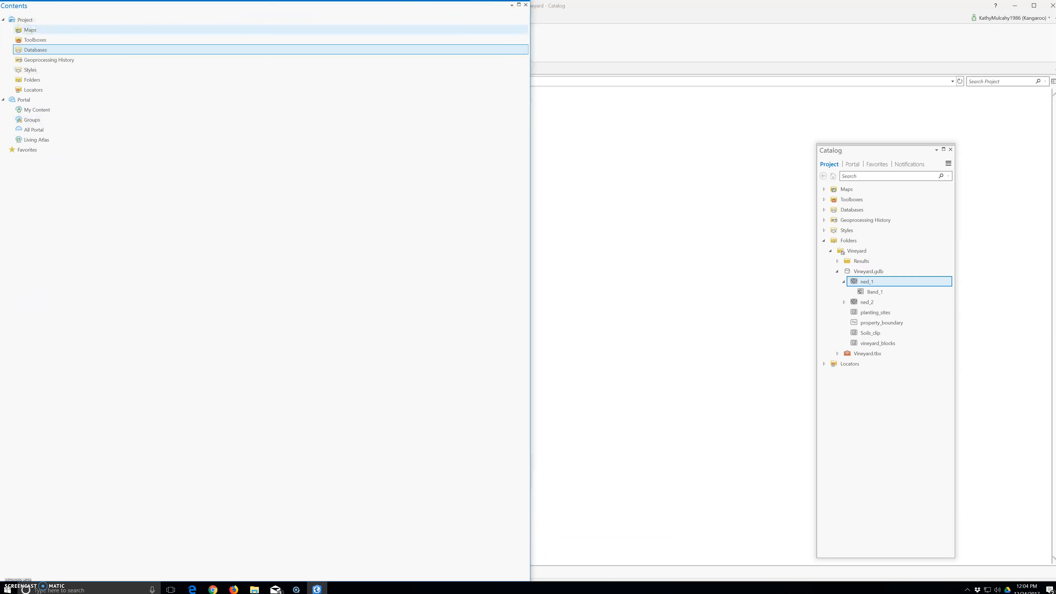
click(519, 4)
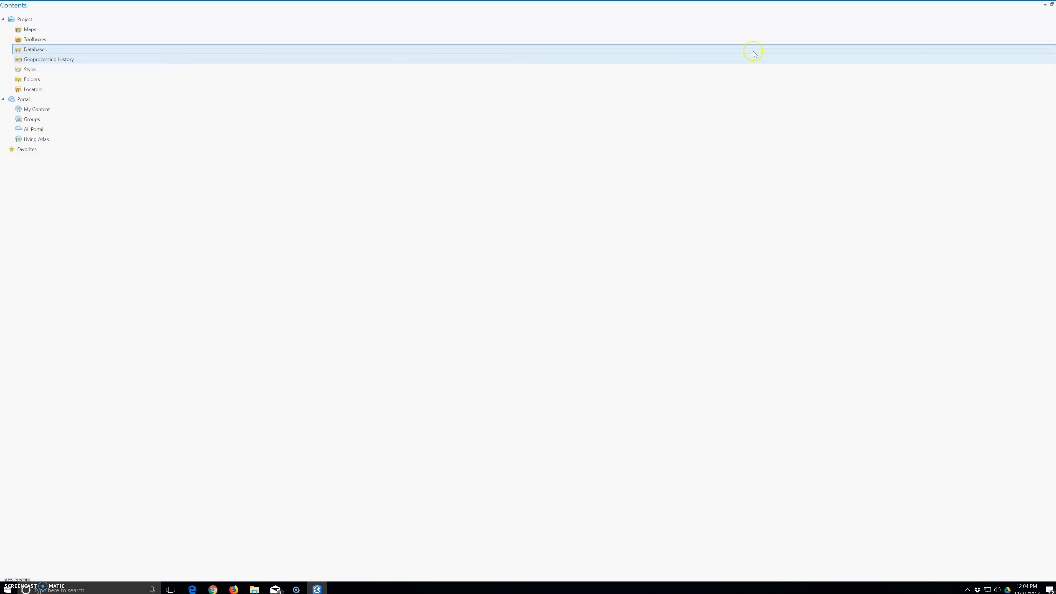
click(1051, 4)
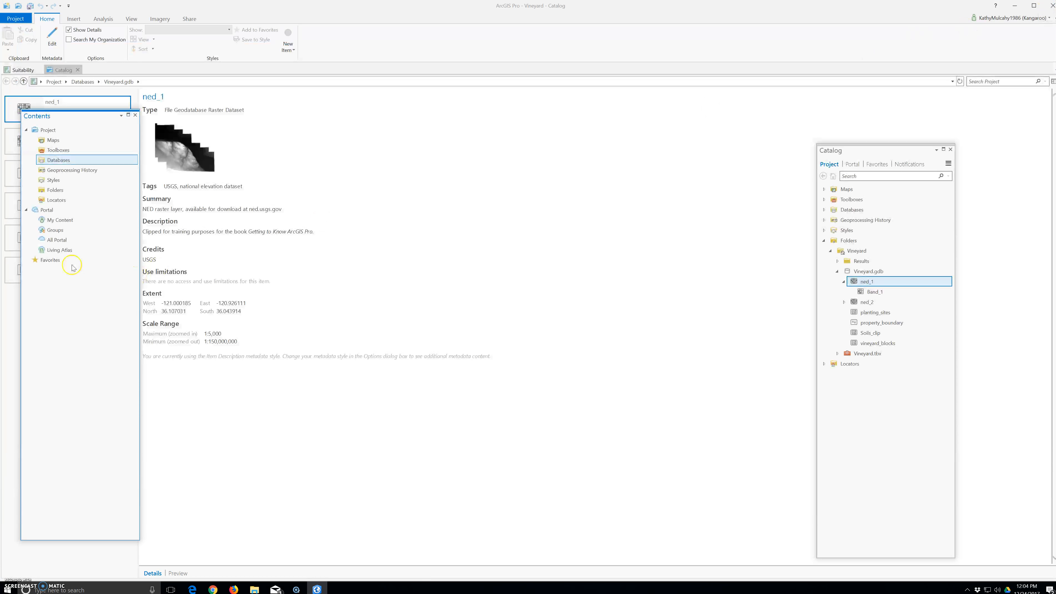
drag(69, 123, 225, 259)
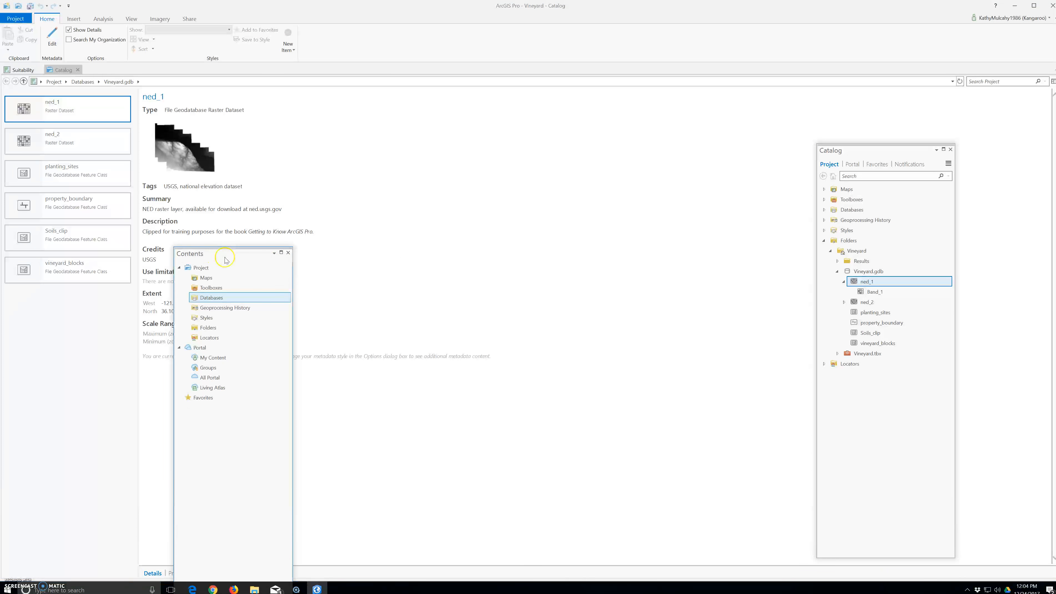
drag(228, 255, 775, 329)
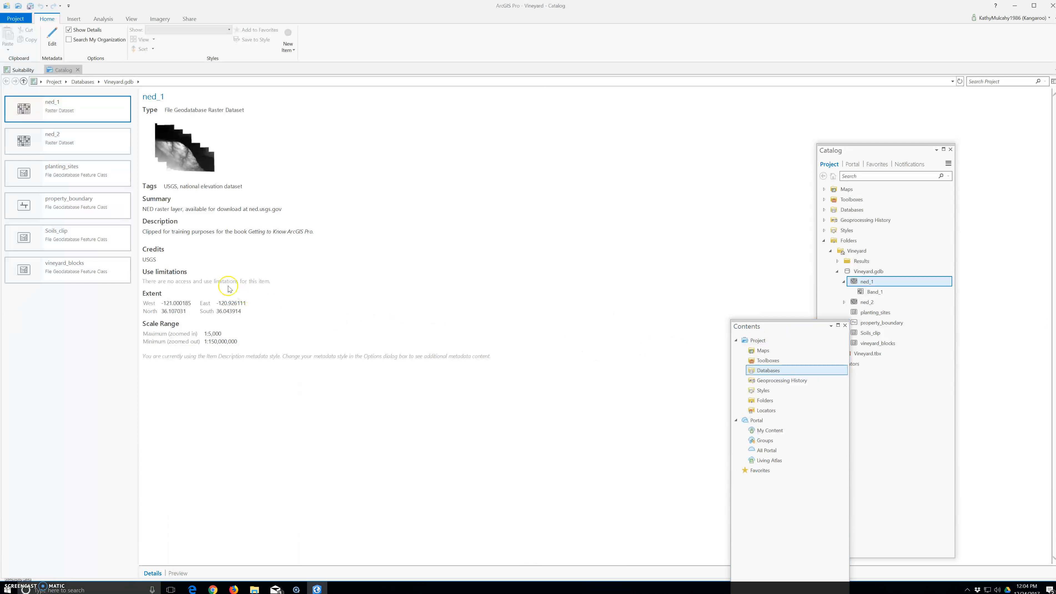
Close the catalog view after reviewing the ned_1 metadata, and move the Contents pane off the Catalog pane.
drag(145, 197, 559, 432)
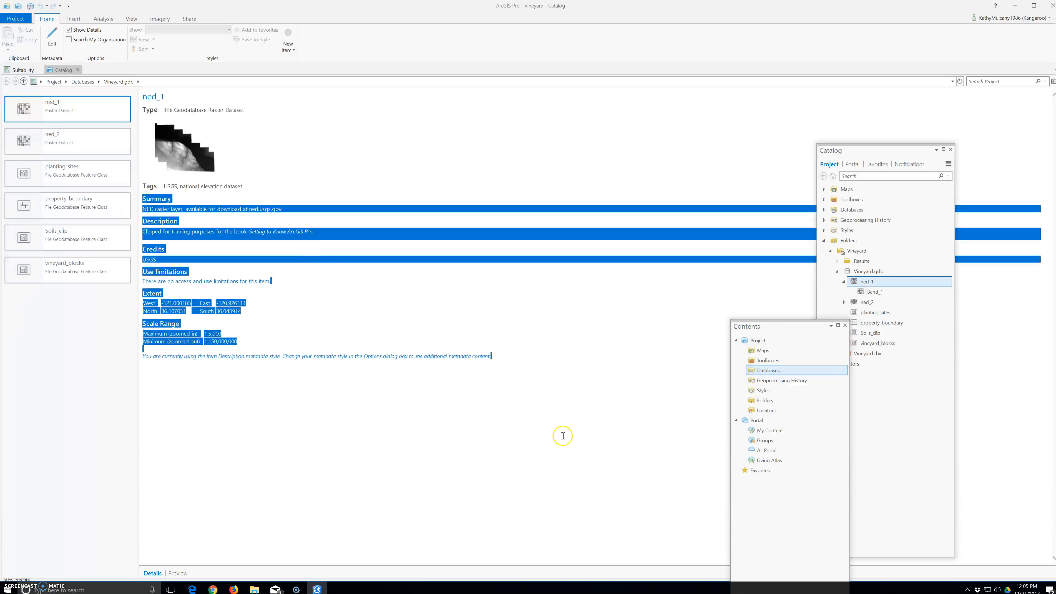
click(189, 246)
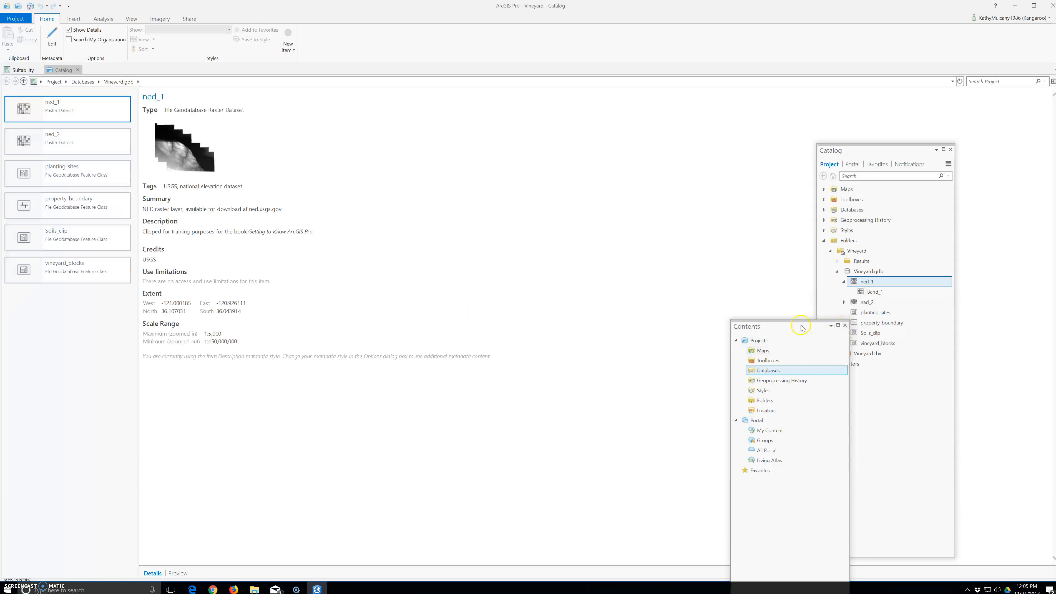
click(77, 70)
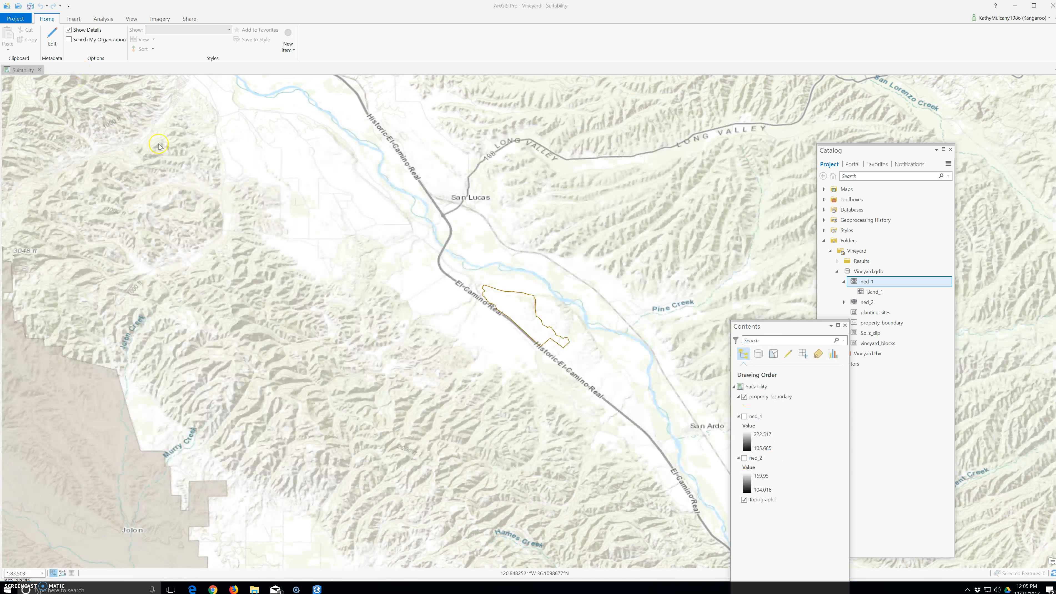
drag(767, 332, 135, 178)
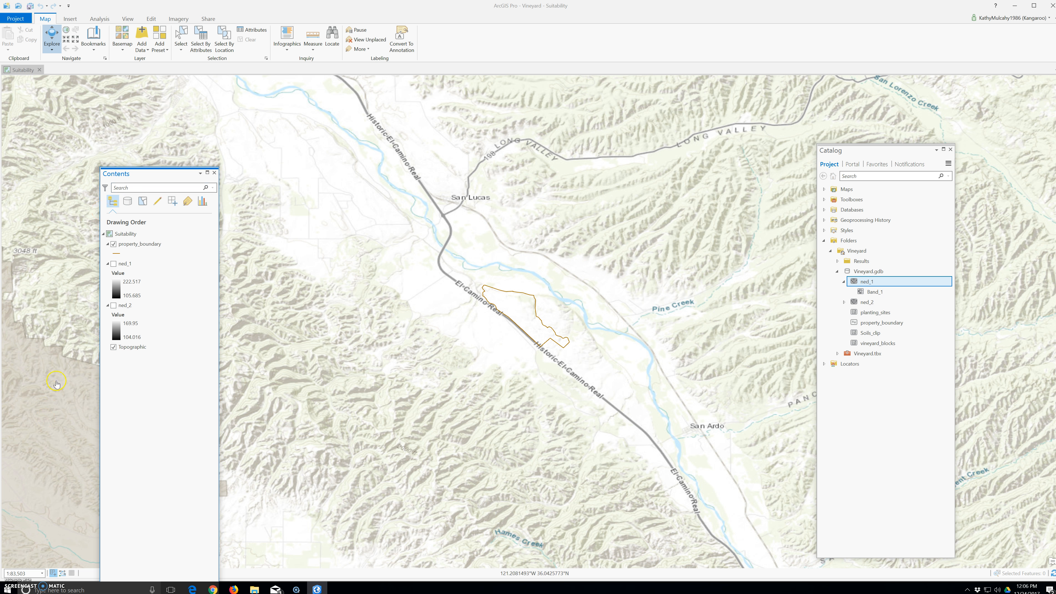
Zoom the Suitability map to the property_boundary layer and move the Catalog and Contents panes clear of the boundary.
click(137, 247)
right_click(137, 248)
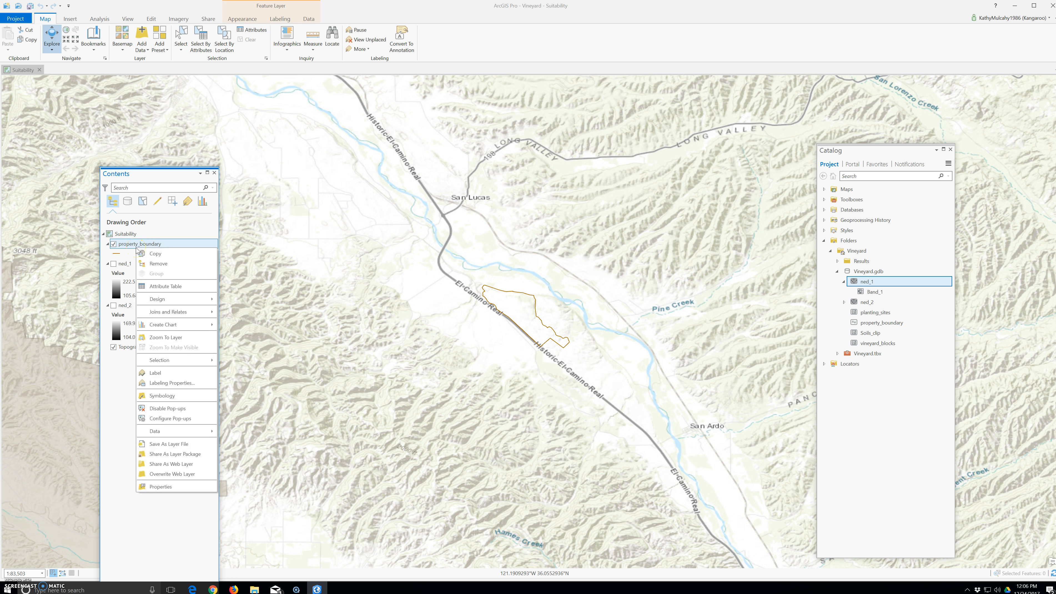
click(172, 338)
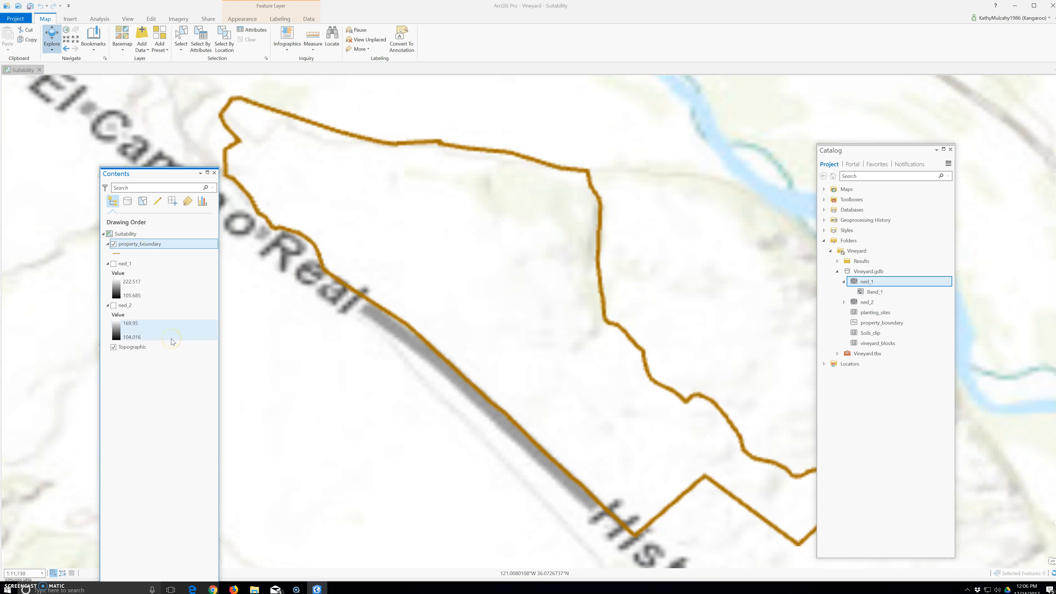
drag(835, 157, 948, 148)
drag(133, 176, 37, 116)
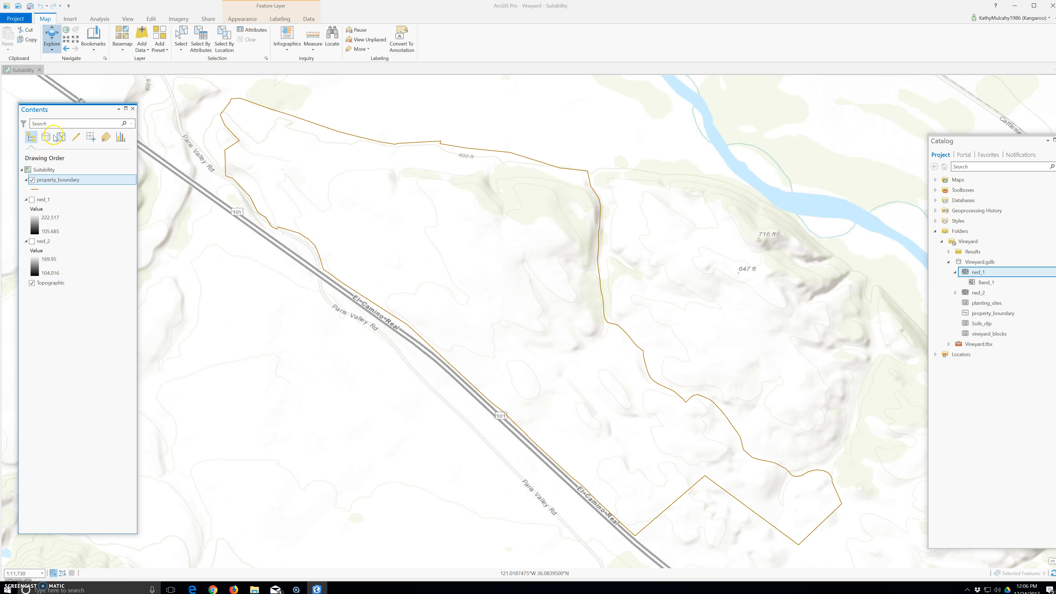
Turn on the ned_1 and ned_2 elevation rasters so their full extents show around the property boundary.
click(32, 200)
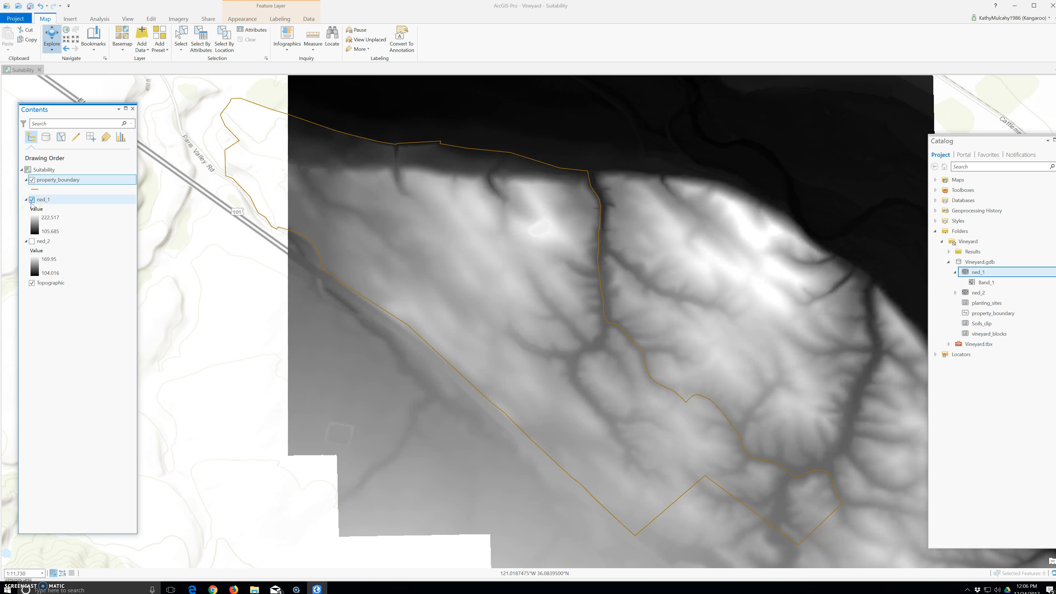
scroll(420, 346, down, 3)
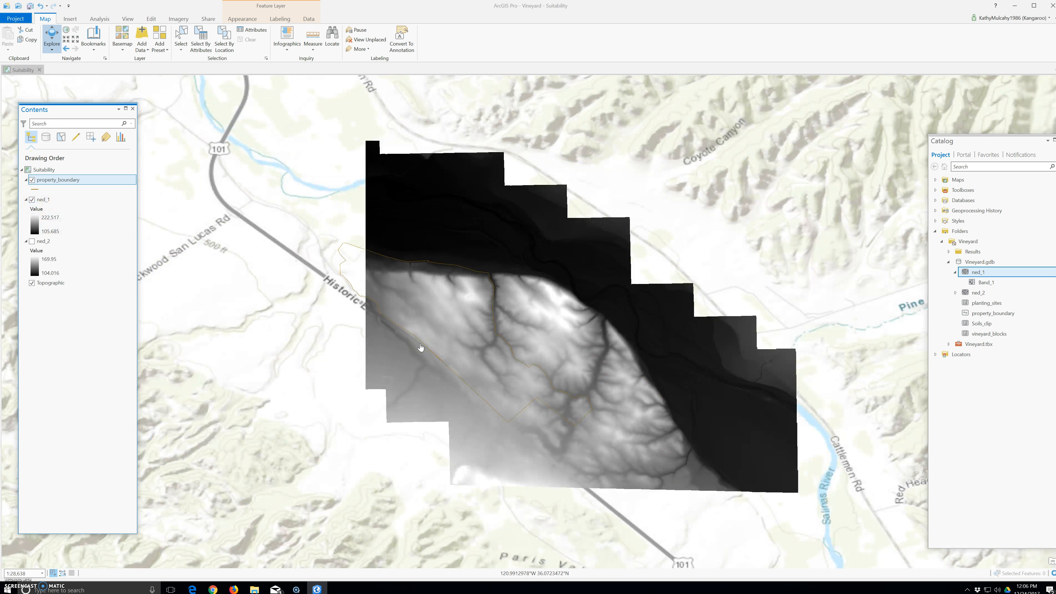
click(35, 242)
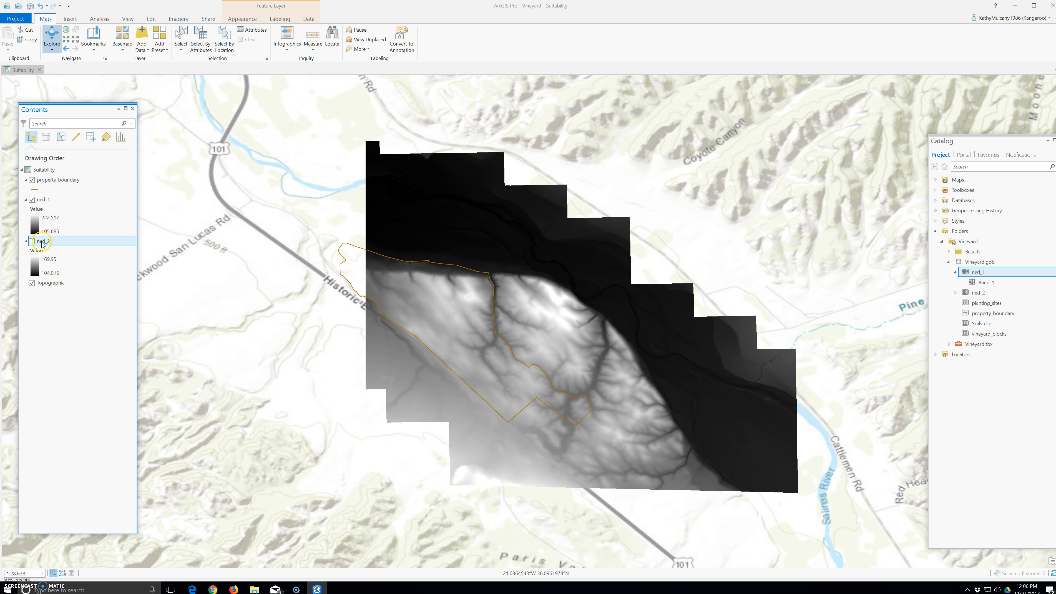
click(32, 242)
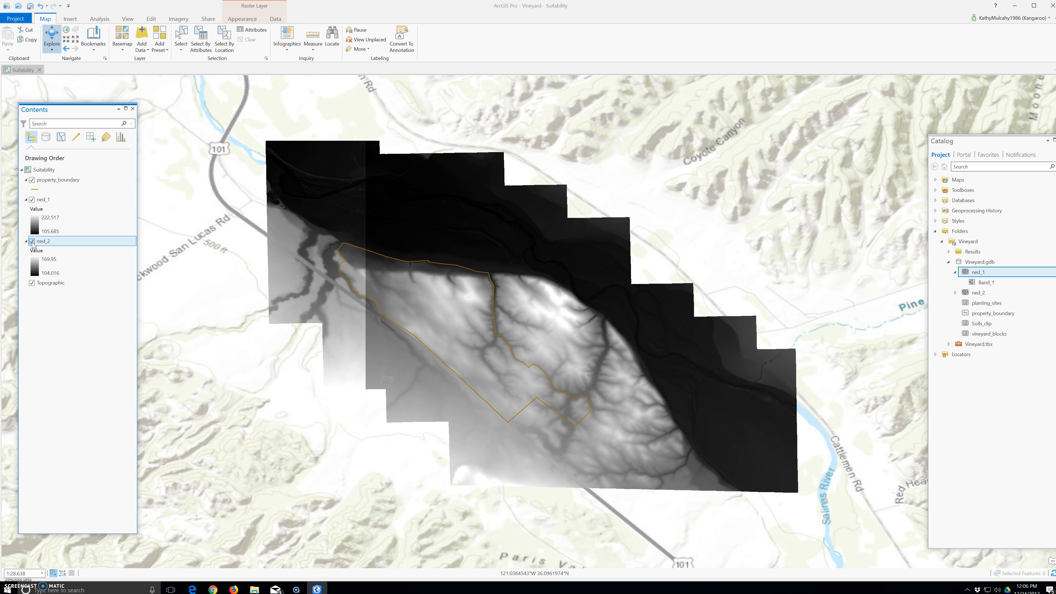
Toggle the ned_1 and property_boundary layers off and on to compare the raster coverage with the property outline.
click(32, 201)
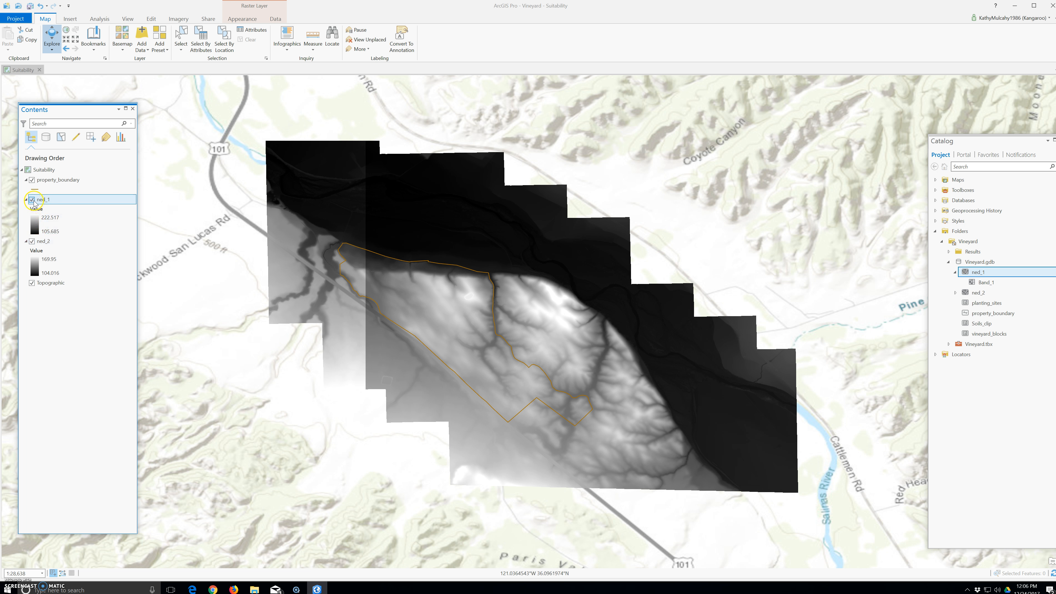
click(32, 200)
click(32, 200)
click(33, 182)
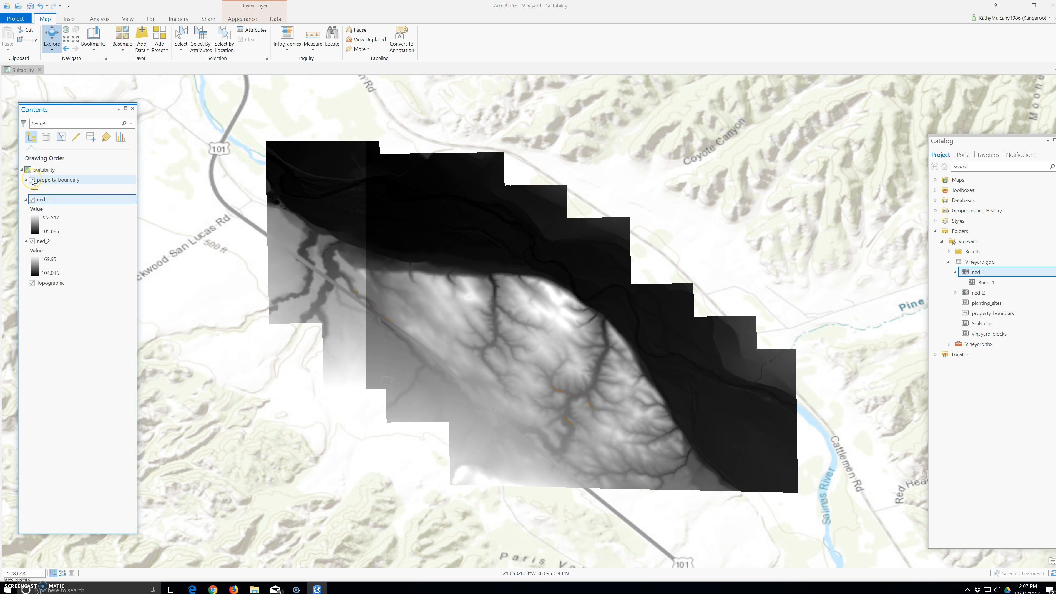
click(32, 180)
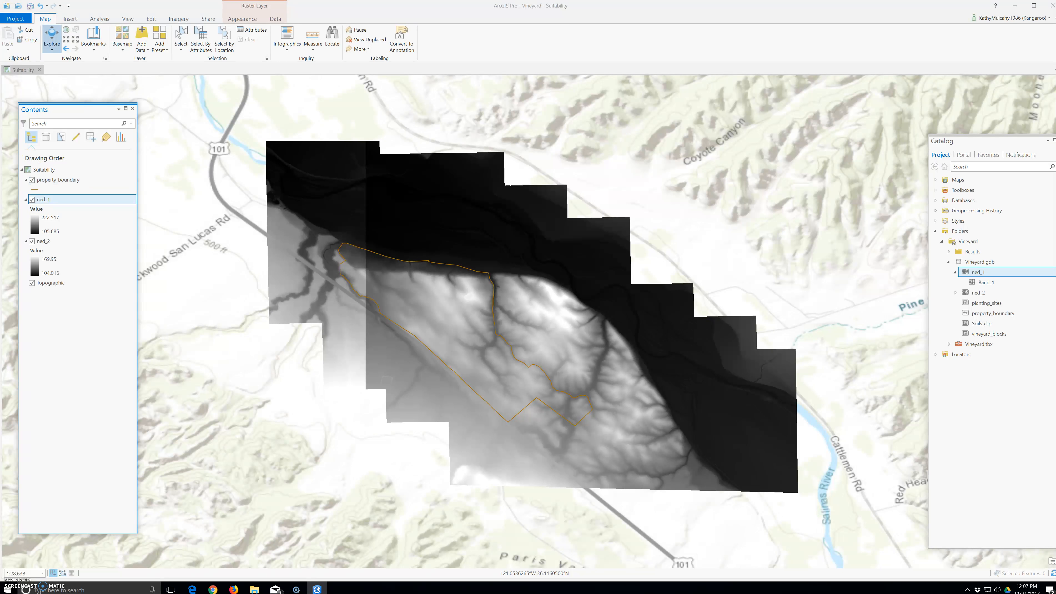
Find and open the Feature To Polygon geoprocessing tool, and move its pane next to the Contents pane.
click(100, 19)
click(108, 38)
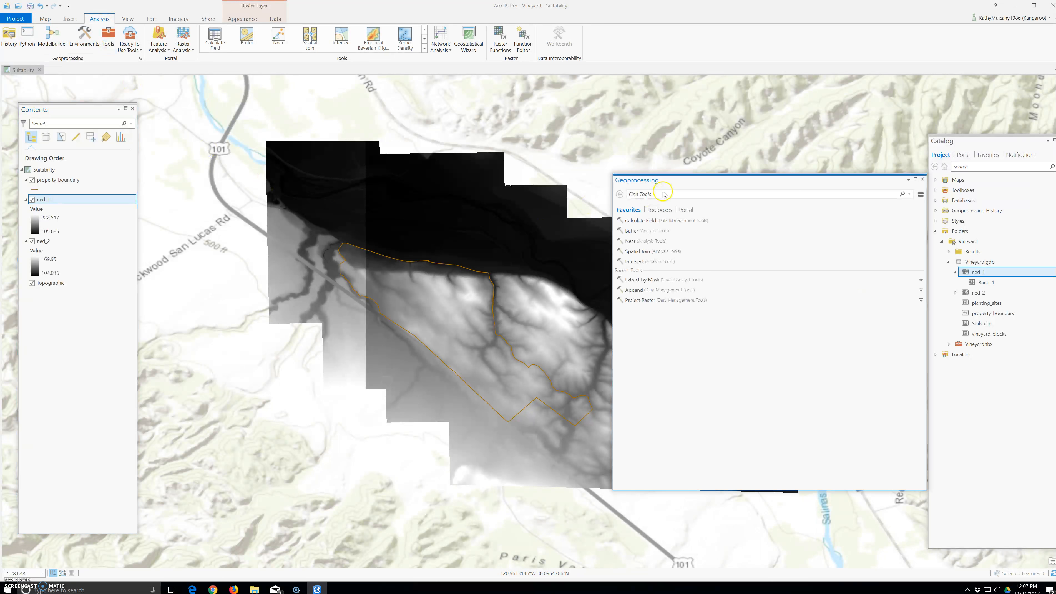
click(662, 195)
text(feature to pol)
text(i)
text(gon)
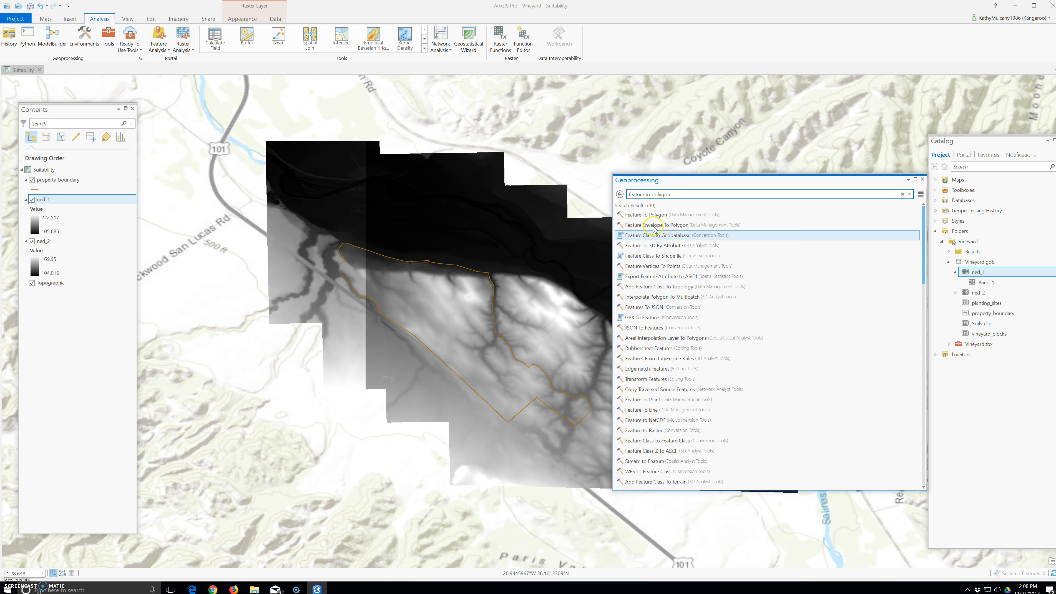
click(646, 214)
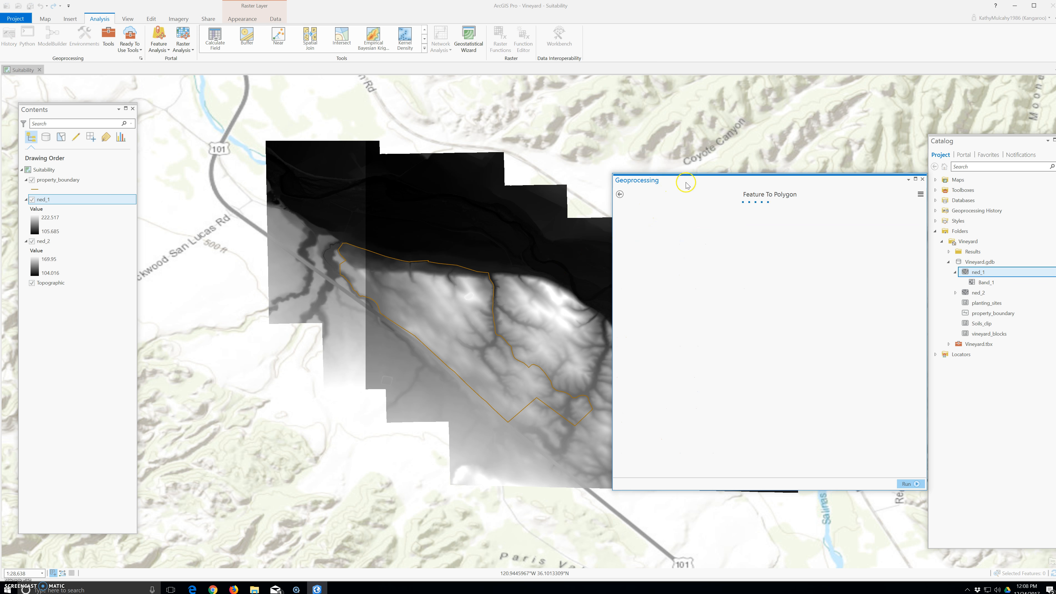
drag(686, 185, 295, 180)
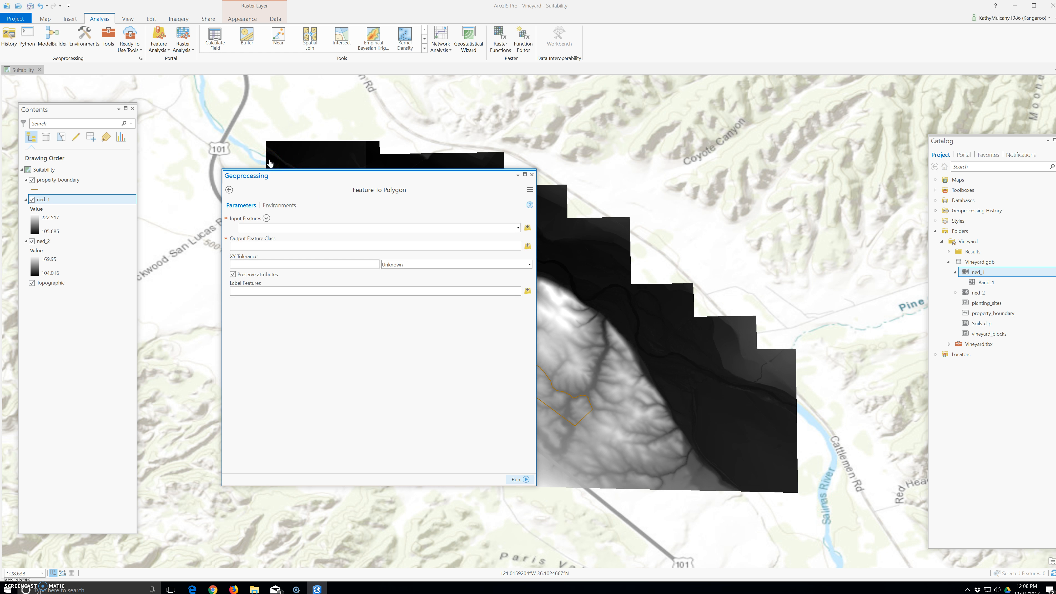
Run Feature To Polygon on property_boundary with the output feature class named property_boundary_poly.
click(49, 181)
drag(48, 183, 269, 230)
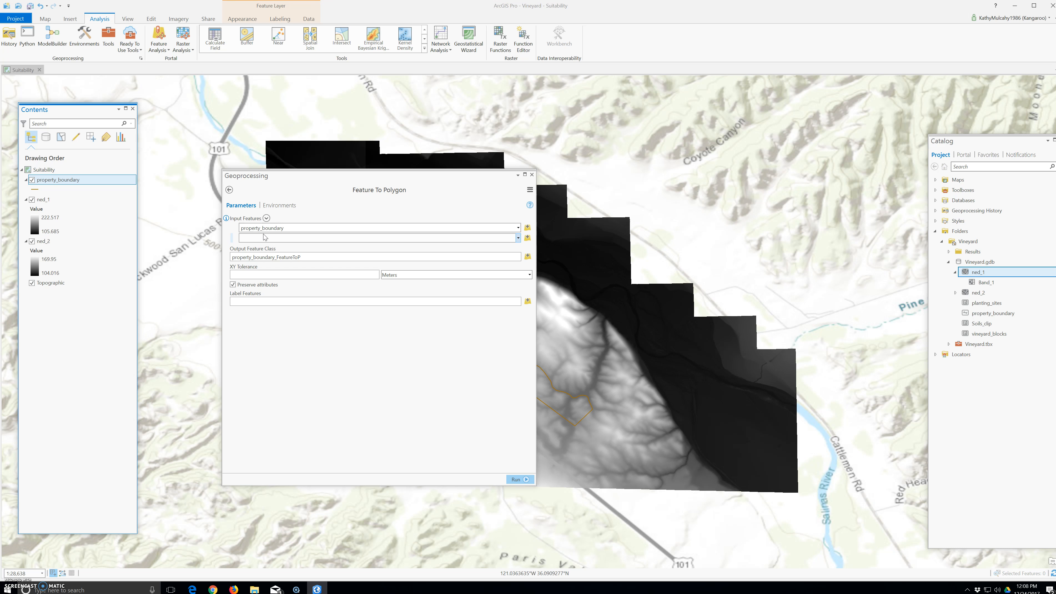
click(471, 259)
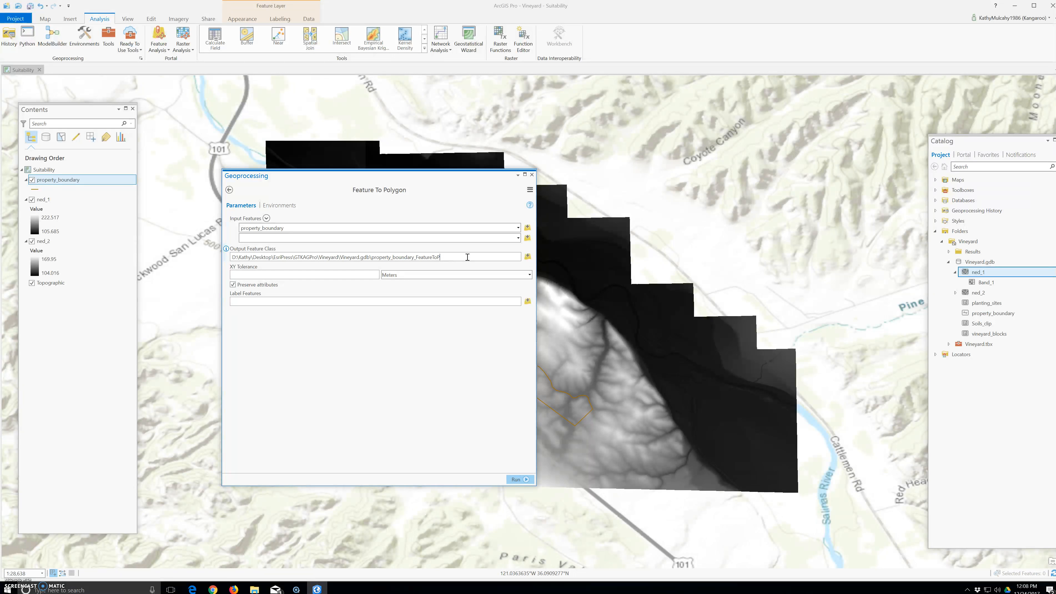
key(BackSpace)
key(BackSpace)
key(BackSpace)
key(BackSpace)
key(BackSpace)
key(BackSpace)
key(BackSpace)
key(BackSpace)
text(poluy)
text(y)
click(524, 480)
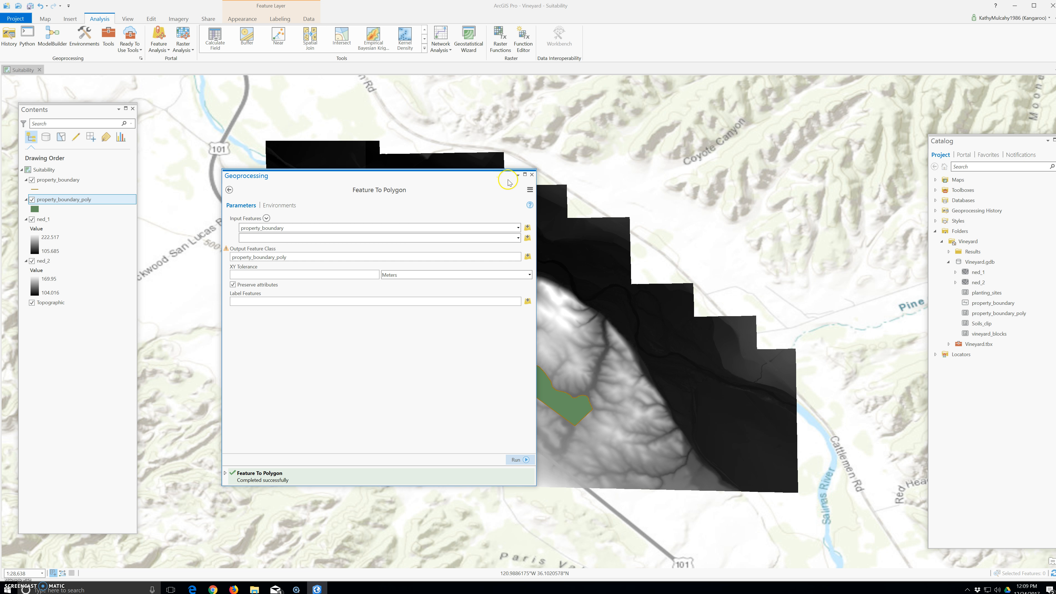
Close the Geoprocessing pane, hide property_boundary and toggle property_boundary_poly off and on to check the new polygon.
click(532, 175)
click(33, 182)
click(32, 200)
click(32, 200)
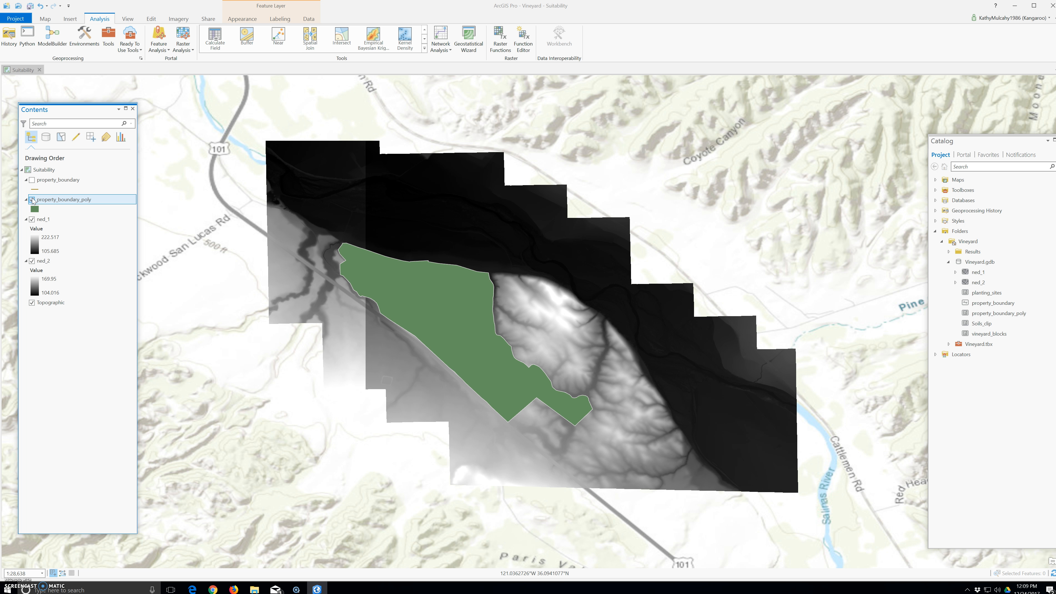
Remove the property_boundary_poly and property_boundary layers from the Suitability map.
right_click(34, 201)
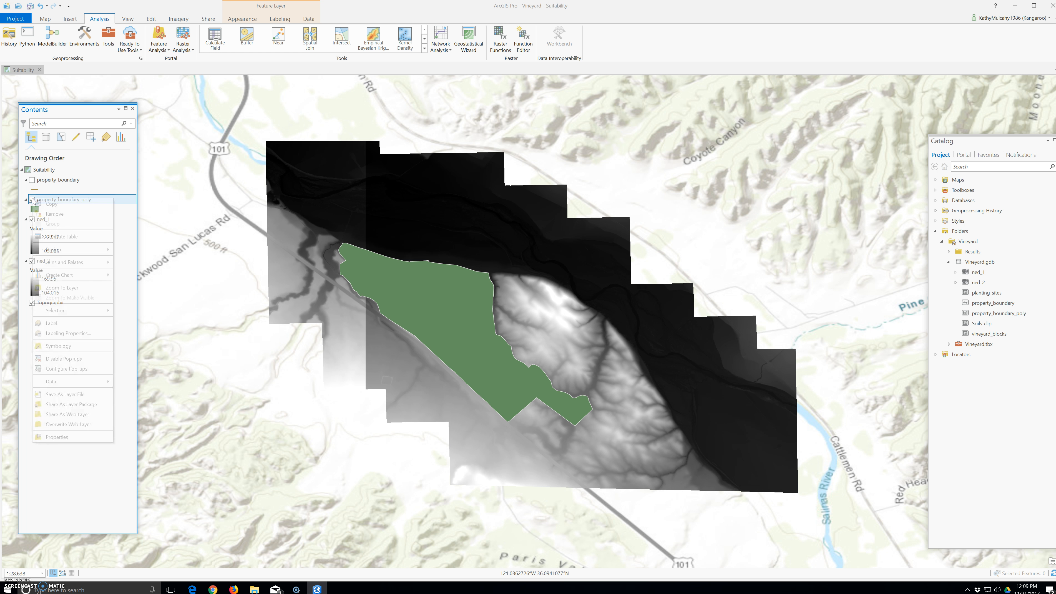
click(54, 213)
right_click(45, 180)
click(54, 200)
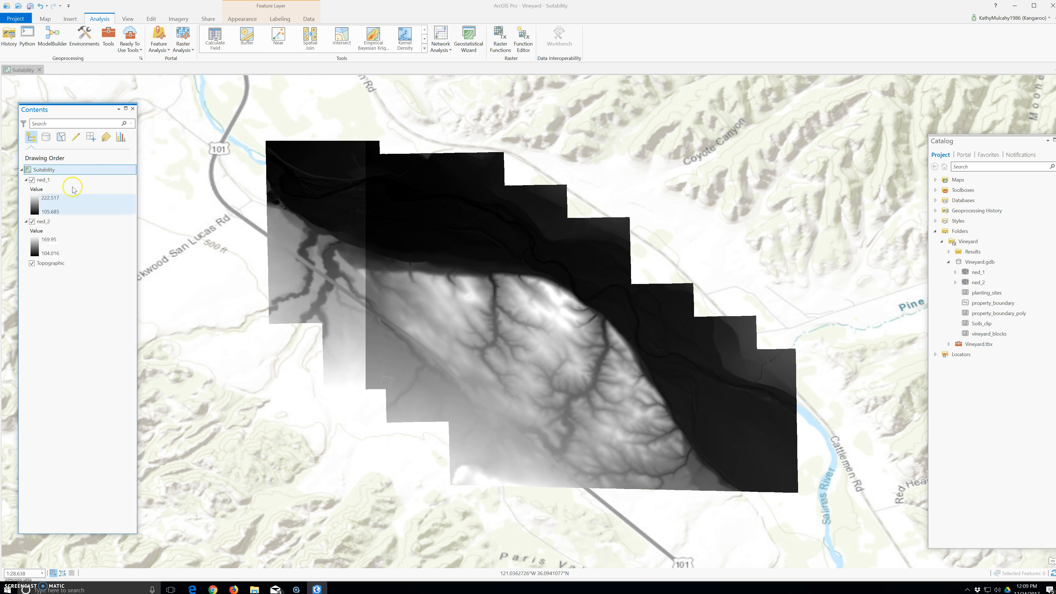
Add the property_boundary_poly feature class from the Vineyard folder's Vineyard.gdb to the Suitability map.
click(71, 20)
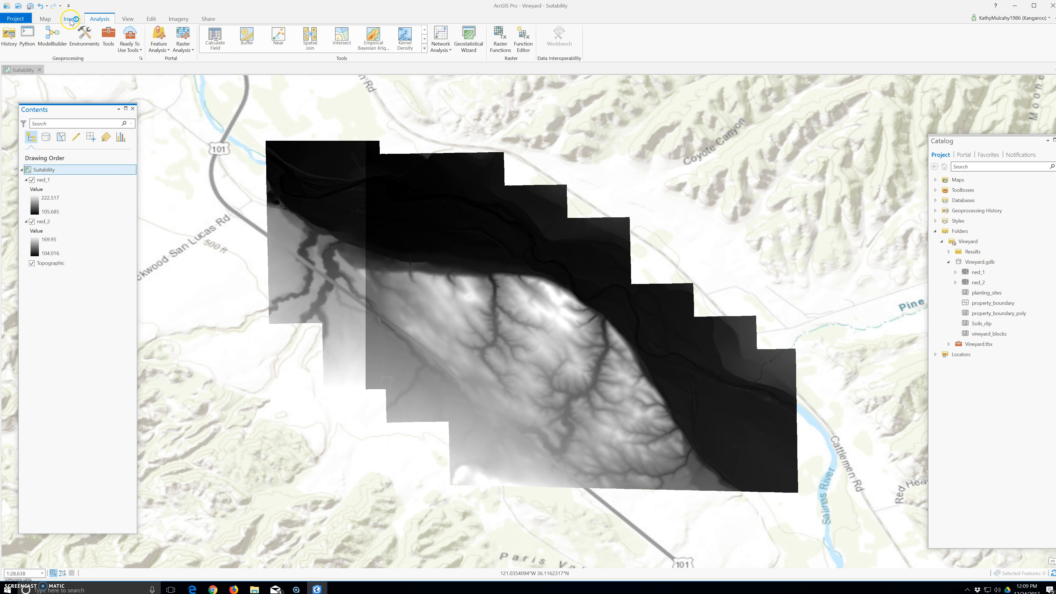
click(45, 19)
click(142, 34)
click(492, 223)
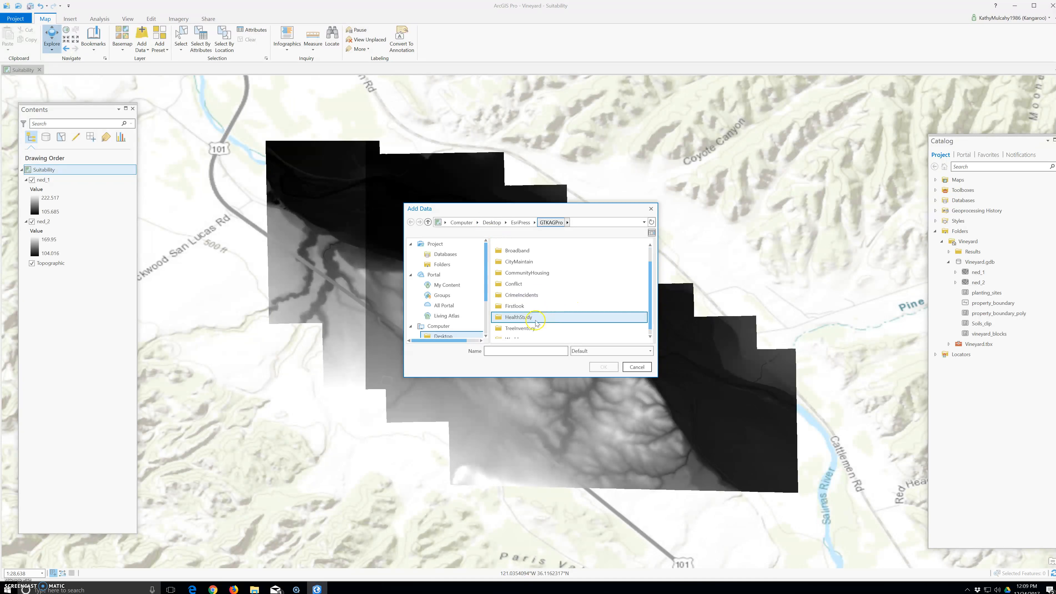
scroll(530, 316, down, 1)
scroll(530, 320, up, 1)
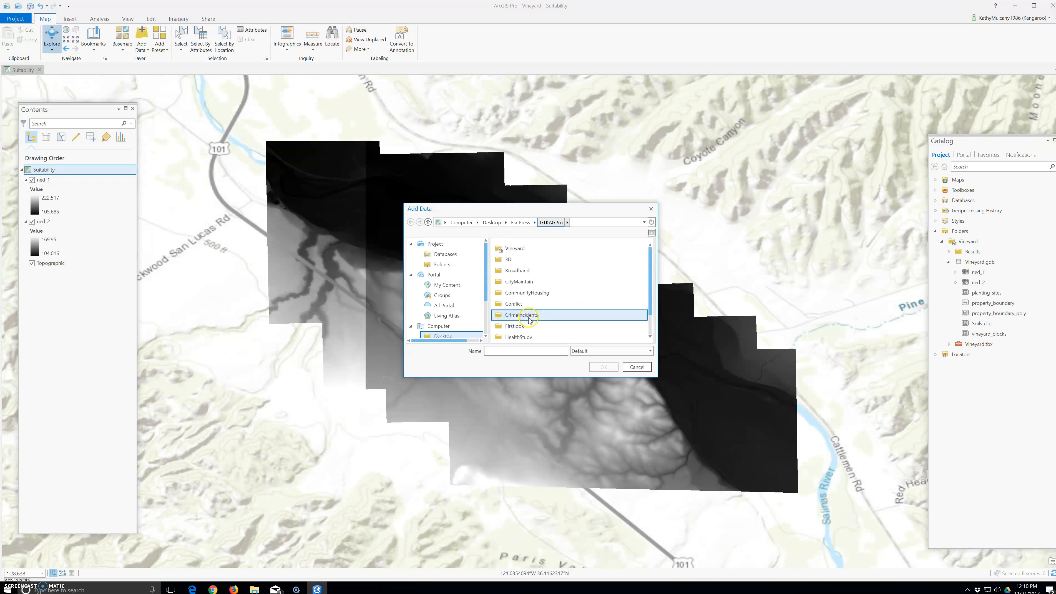
double_click(515, 249)
double_click(518, 259)
click(529, 293)
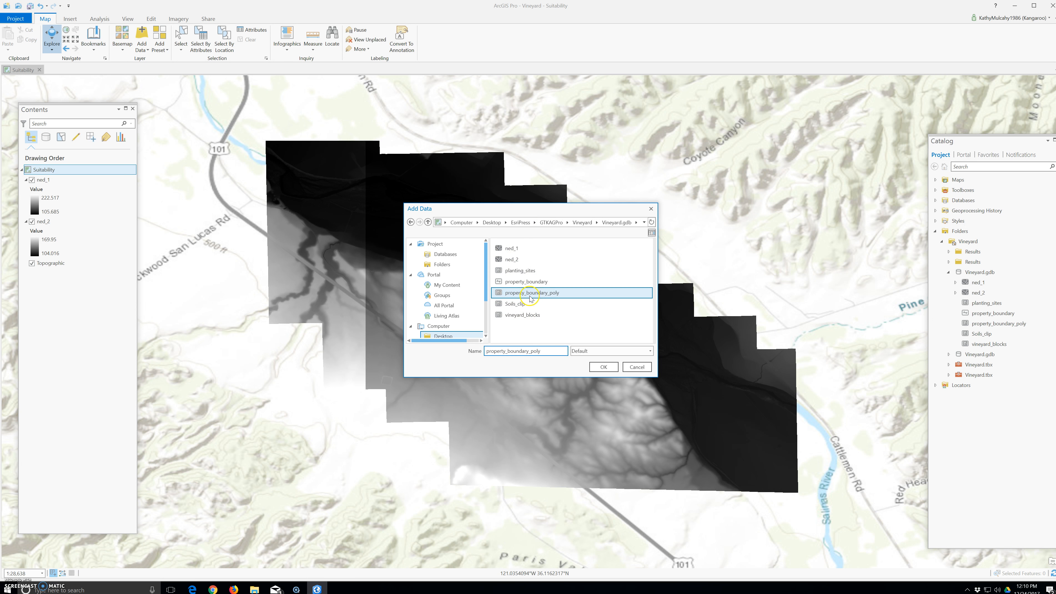
click(605, 369)
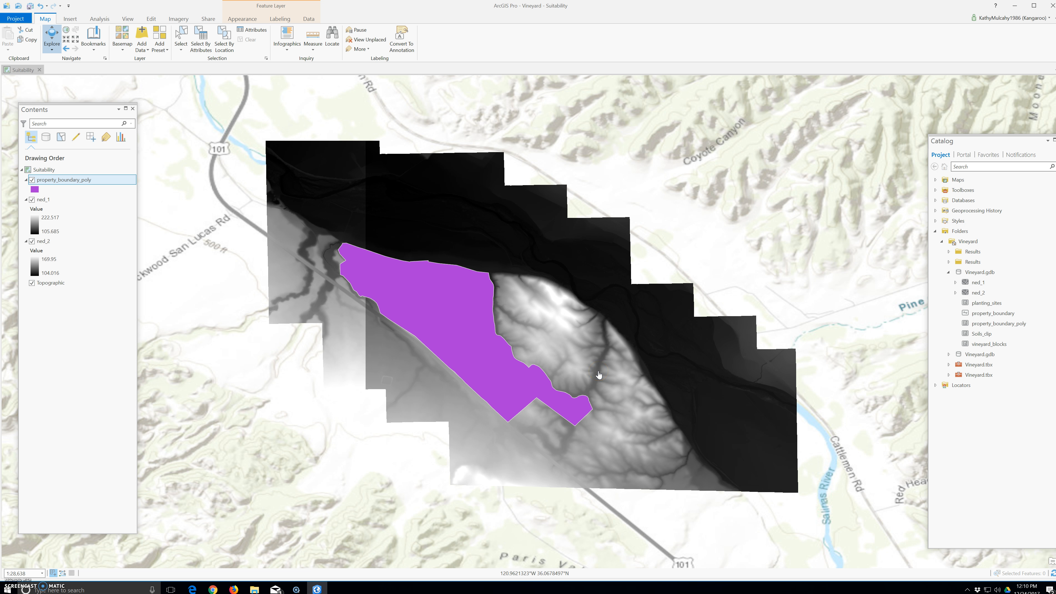
click(599, 374)
Search the geoprocessing tools for "extract by mask" and open the Extract by Mask tool.
click(93, 19)
click(108, 36)
text(ext)
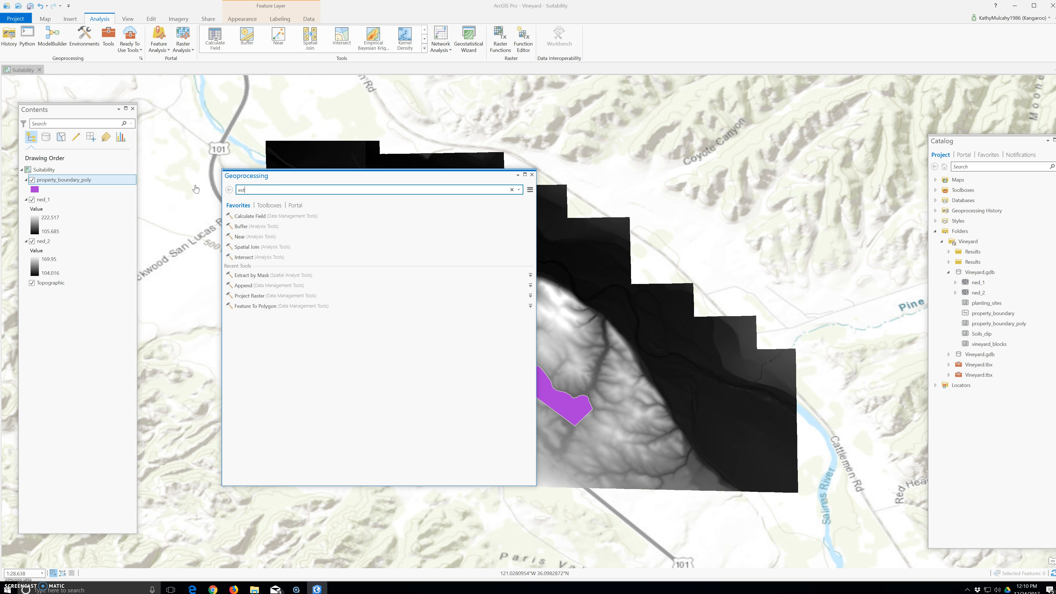
text(ract by mask)
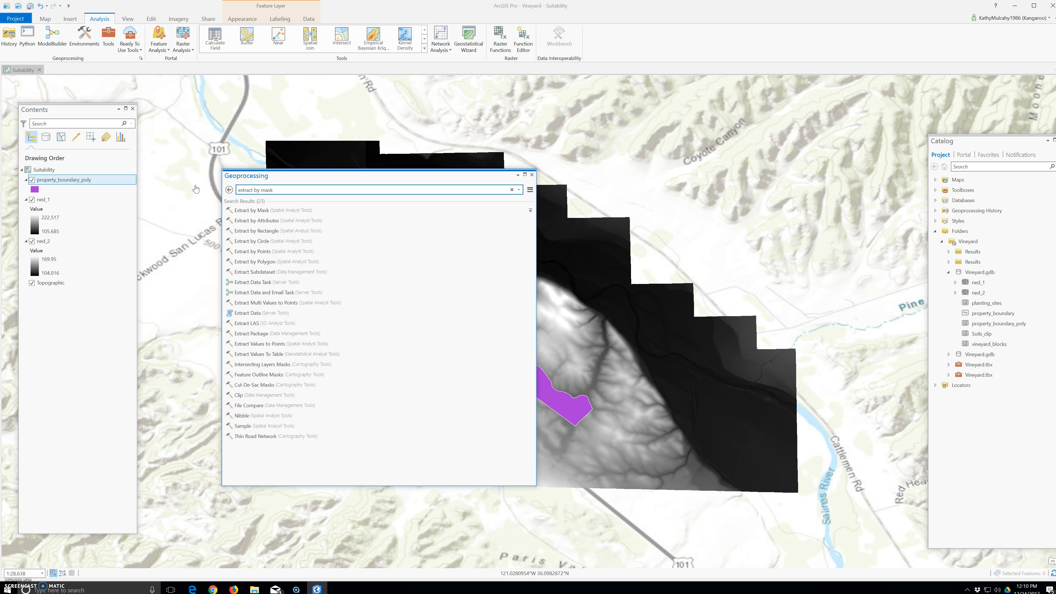
click(251, 211)
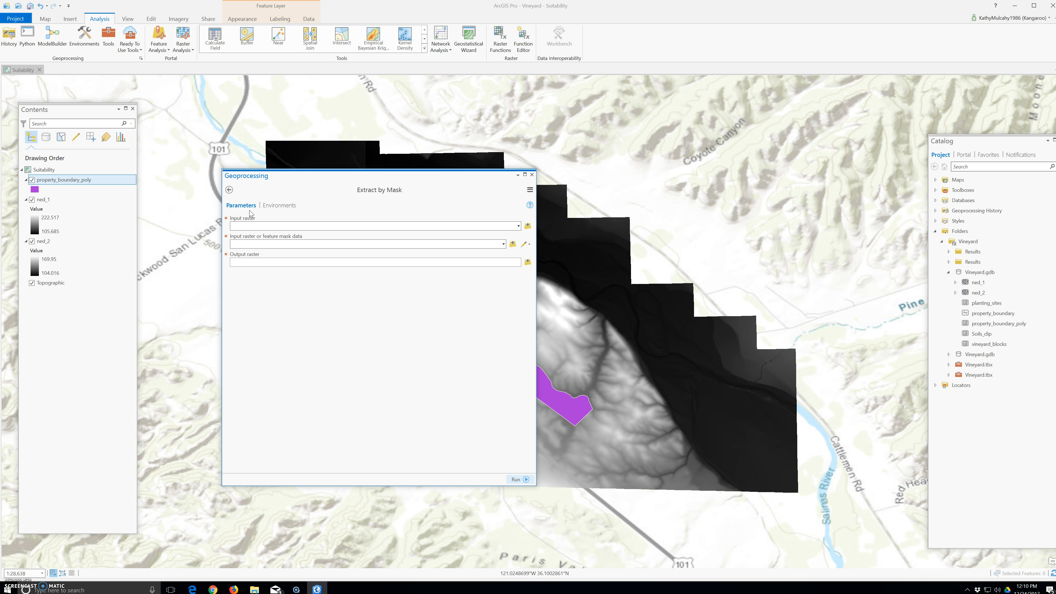
Set ned_1 as the input raster for Extract by Mask and start specifying the mask data.
click(519, 228)
click(519, 227)
click(254, 236)
click(258, 246)
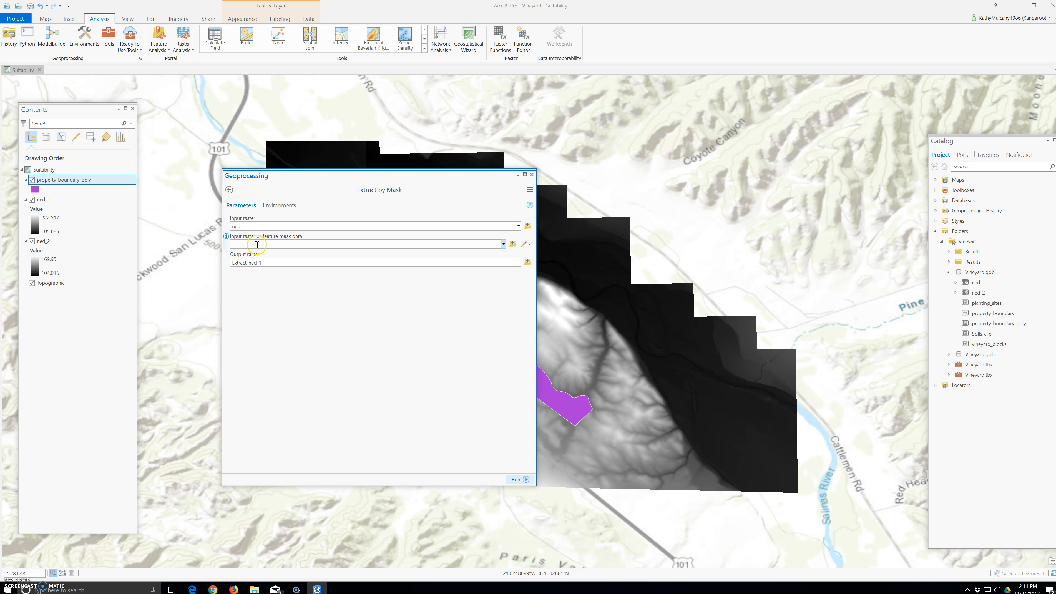